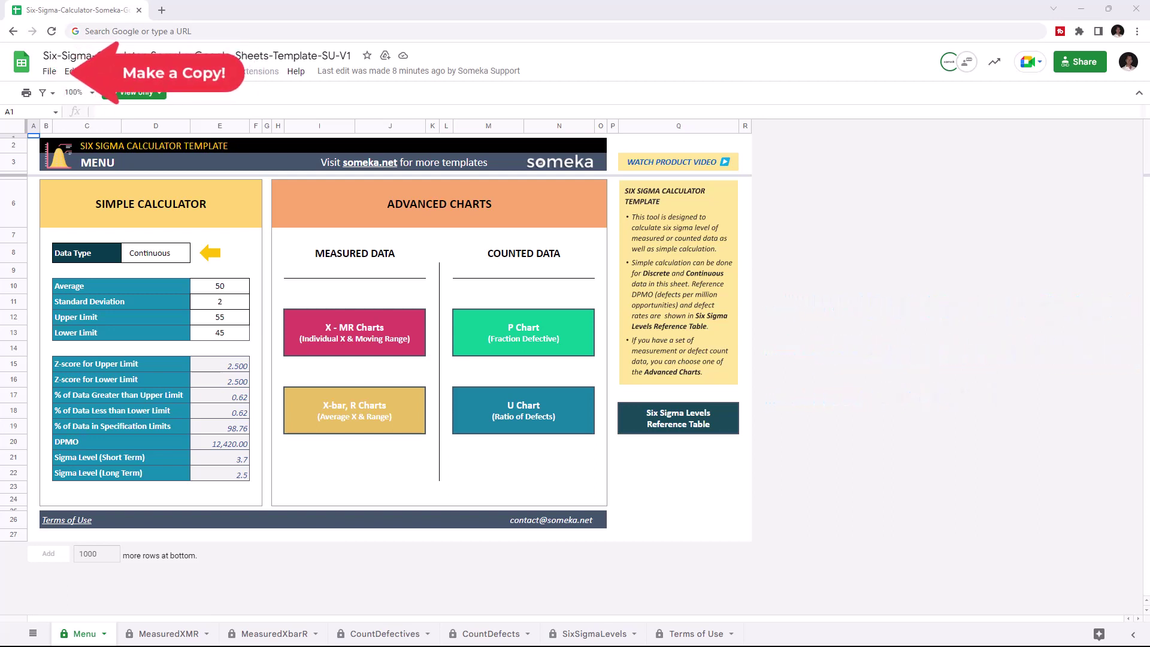
- Make a copy of the Six Sigma calculator template in My Drive, keeping the default name
{"action": "left_click", "coordinate": [49, 72]}
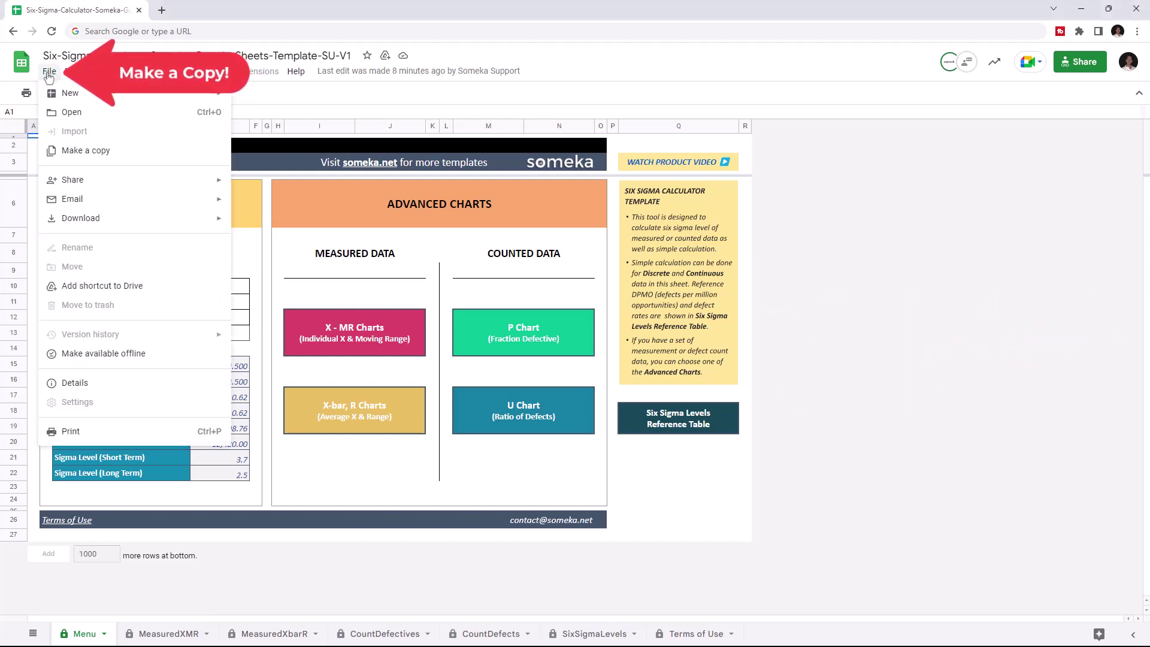
{"action": "left_click", "coordinate": [84, 149]}
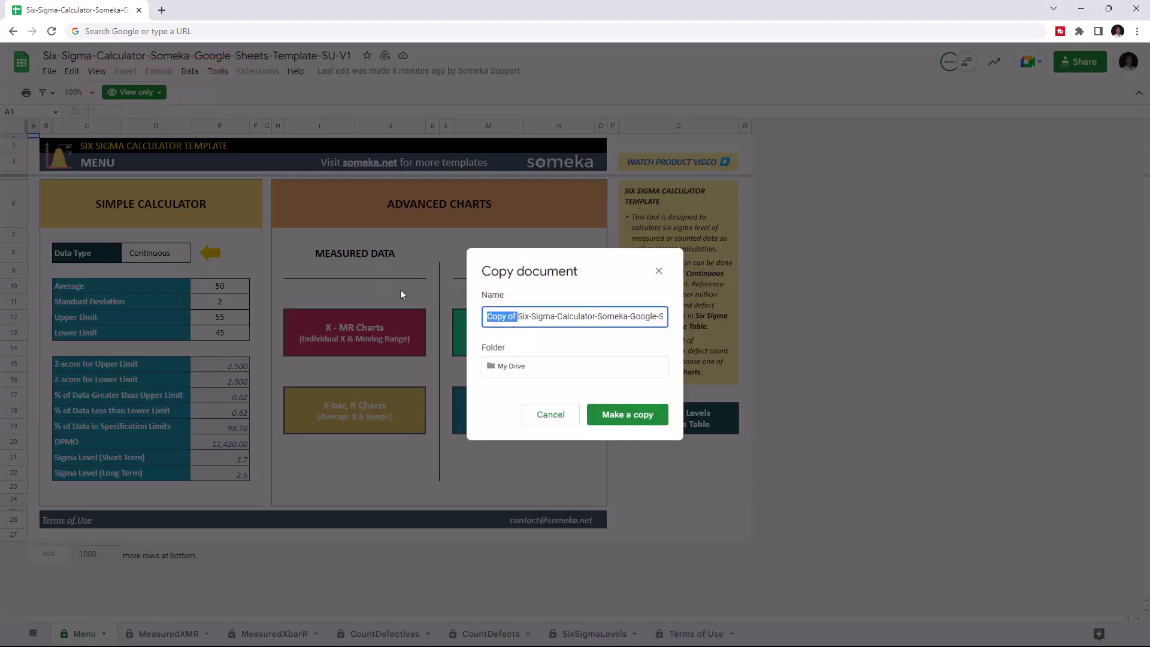
{"action": "left_click", "coordinate": [622, 415]}
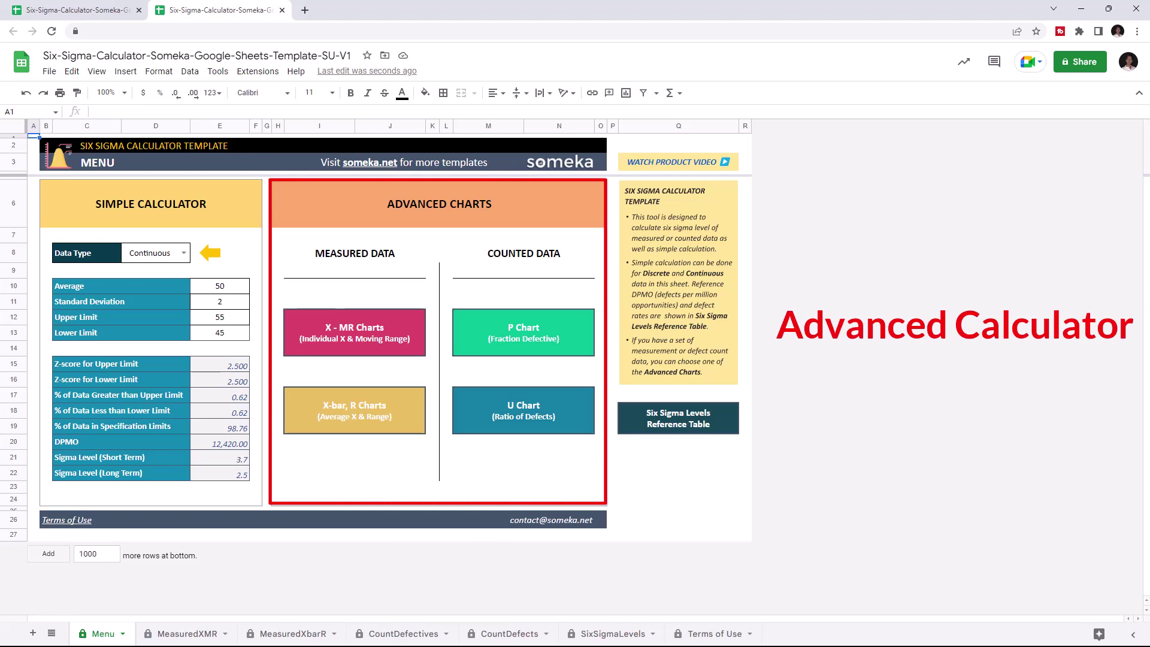
- Browse the MeasuredXMR, MeasuredXbarR, CountDefectives and CountDefects sheets
{"action": "left_click", "coordinate": [180, 634]}
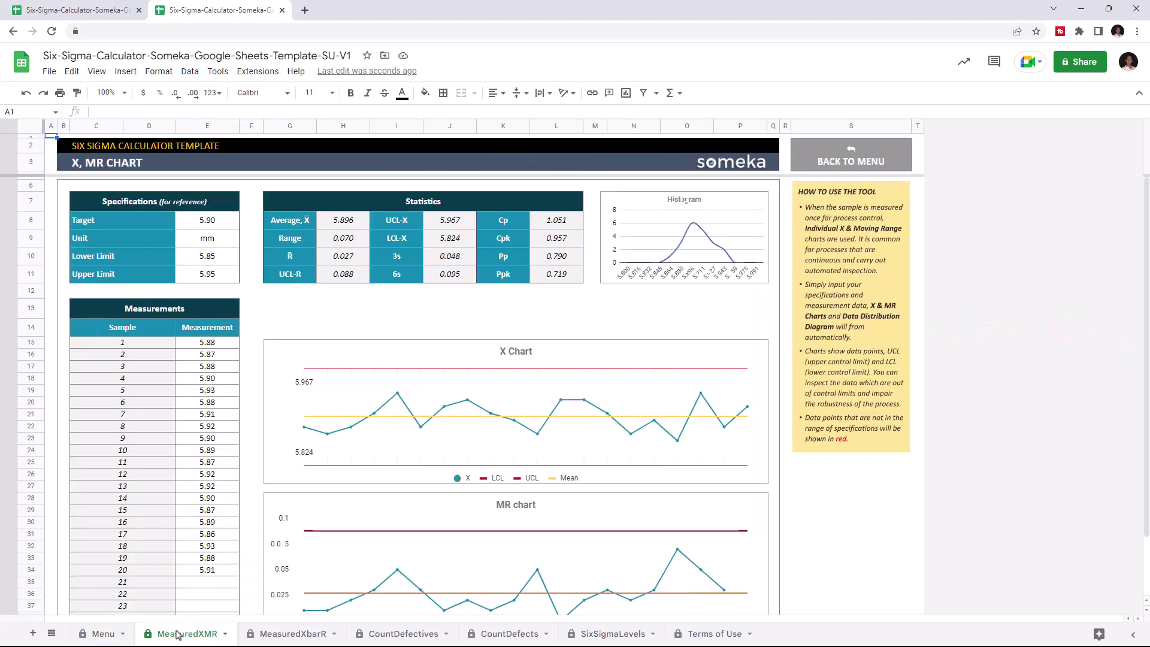
{"action": "left_click", "coordinate": [291, 633]}
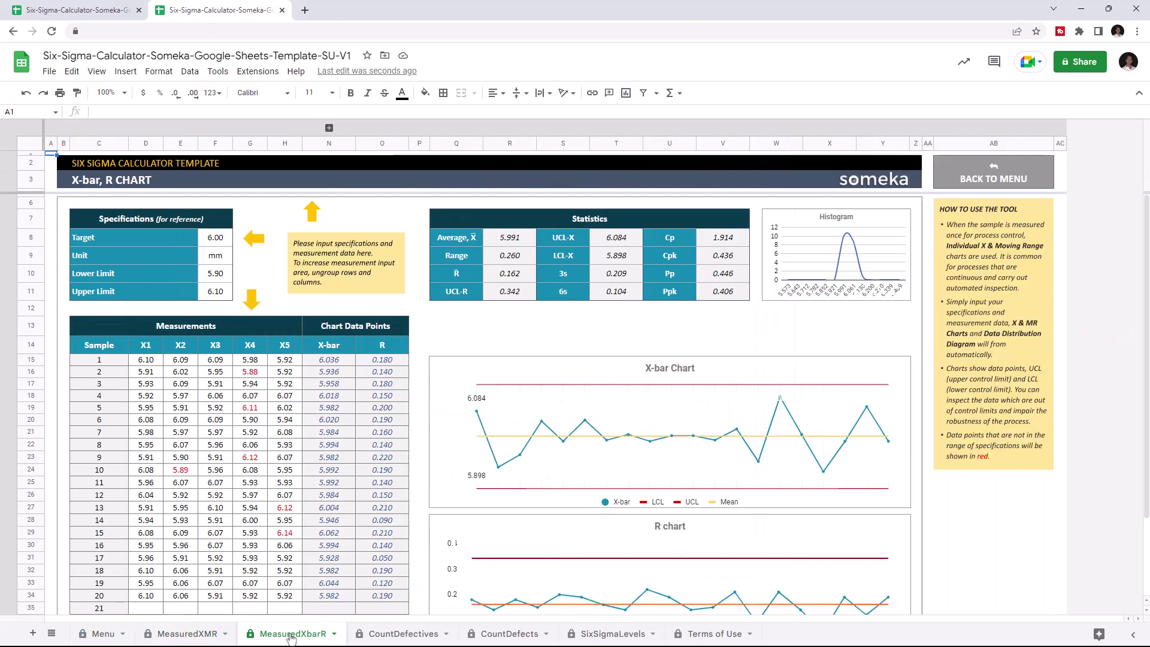
{"action": "left_click", "coordinate": [99, 633]}
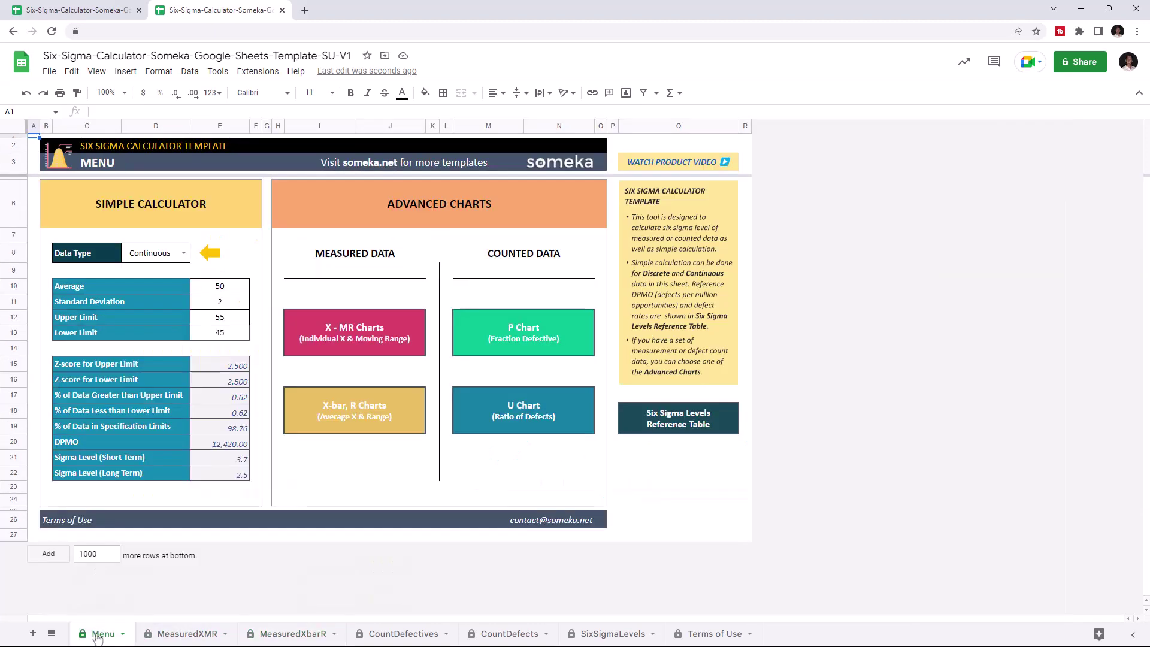
{"action": "left_click", "coordinate": [527, 351]}
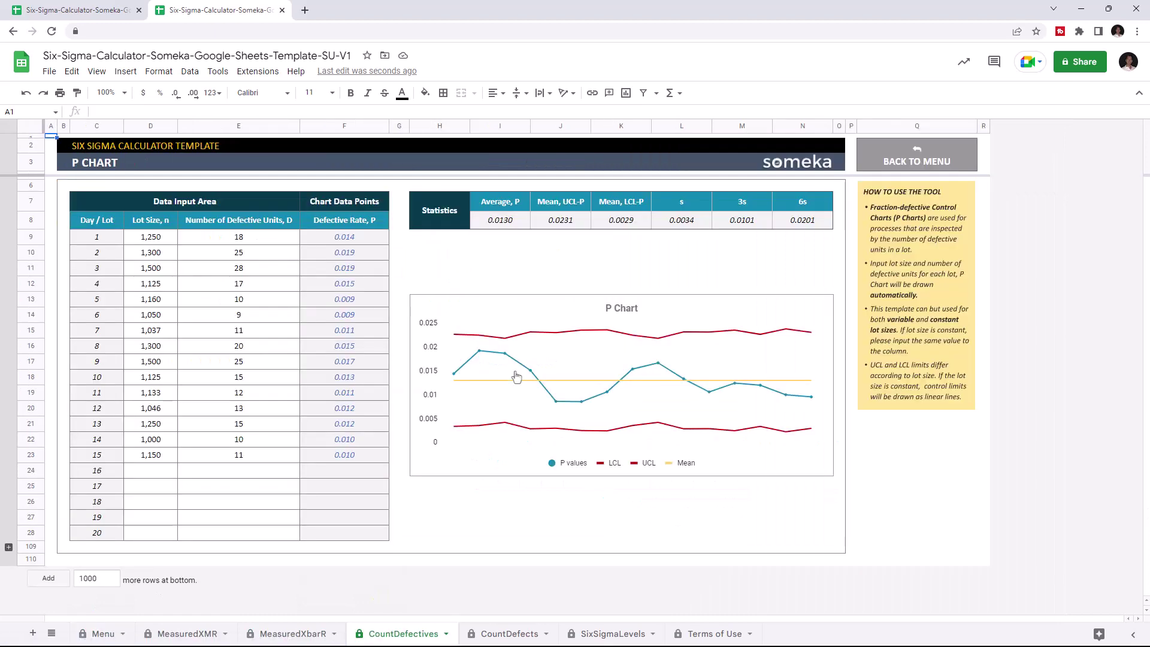
{"action": "left_click", "coordinate": [497, 633]}
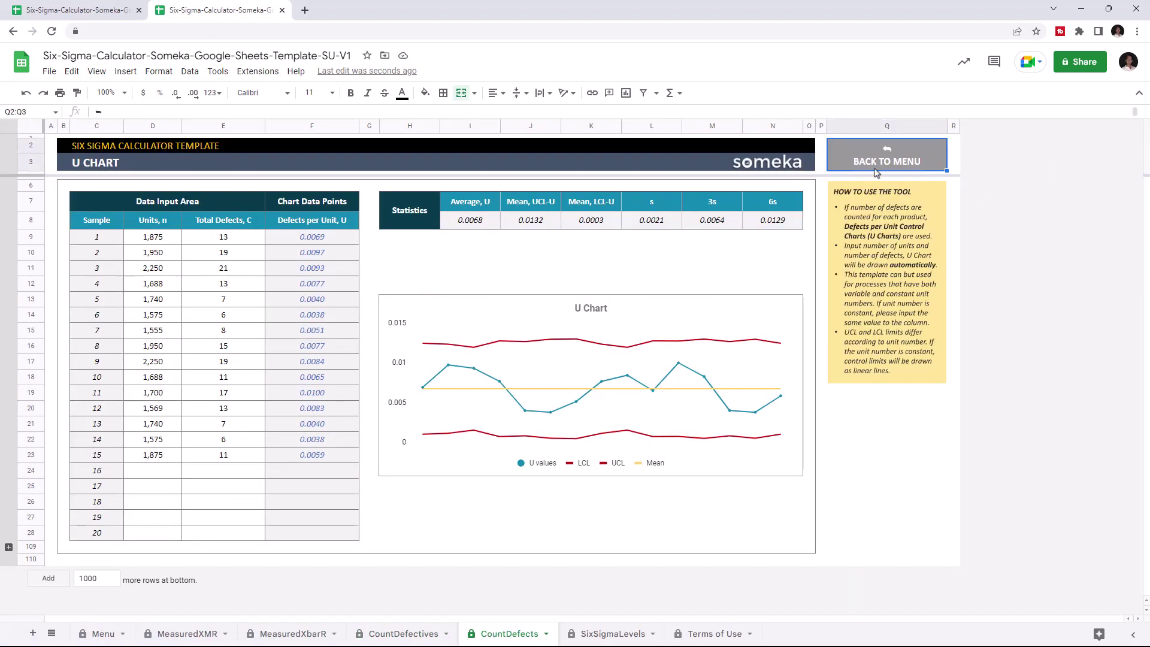
- Return to Menu and open the Six Sigma Levels Reference Table sheet
{"action": "left_click", "coordinate": [880, 165]}
{"action": "left_click", "coordinate": [875, 182]}
{"action": "left_click", "coordinate": [680, 426]}
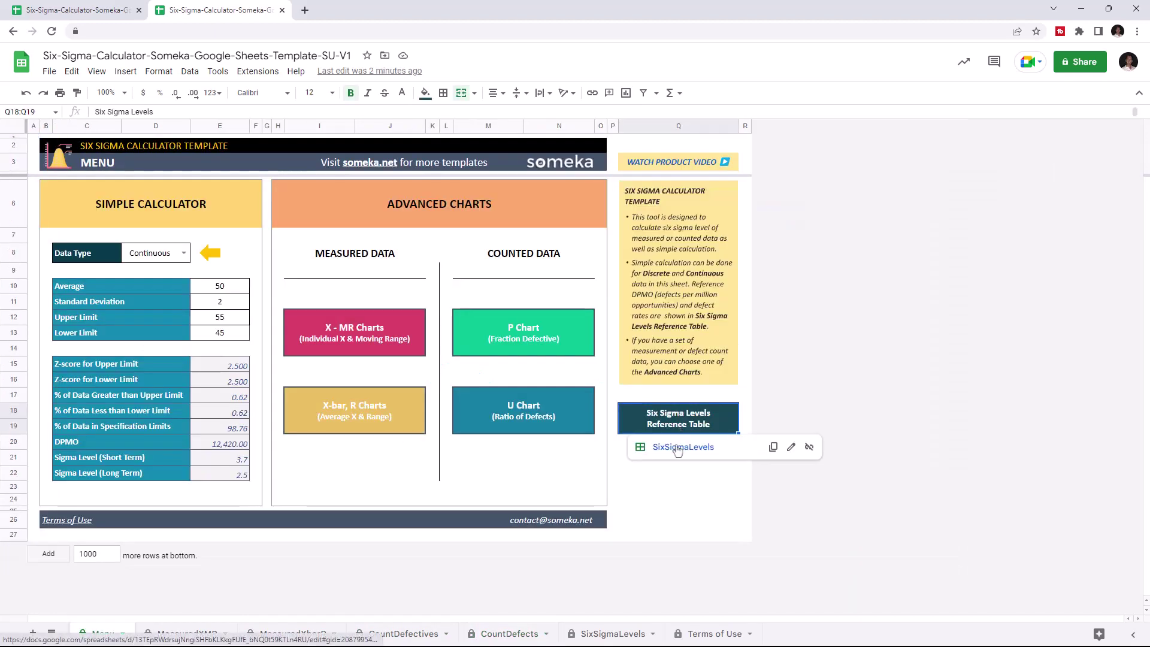
{"action": "left_click", "coordinate": [677, 448]}
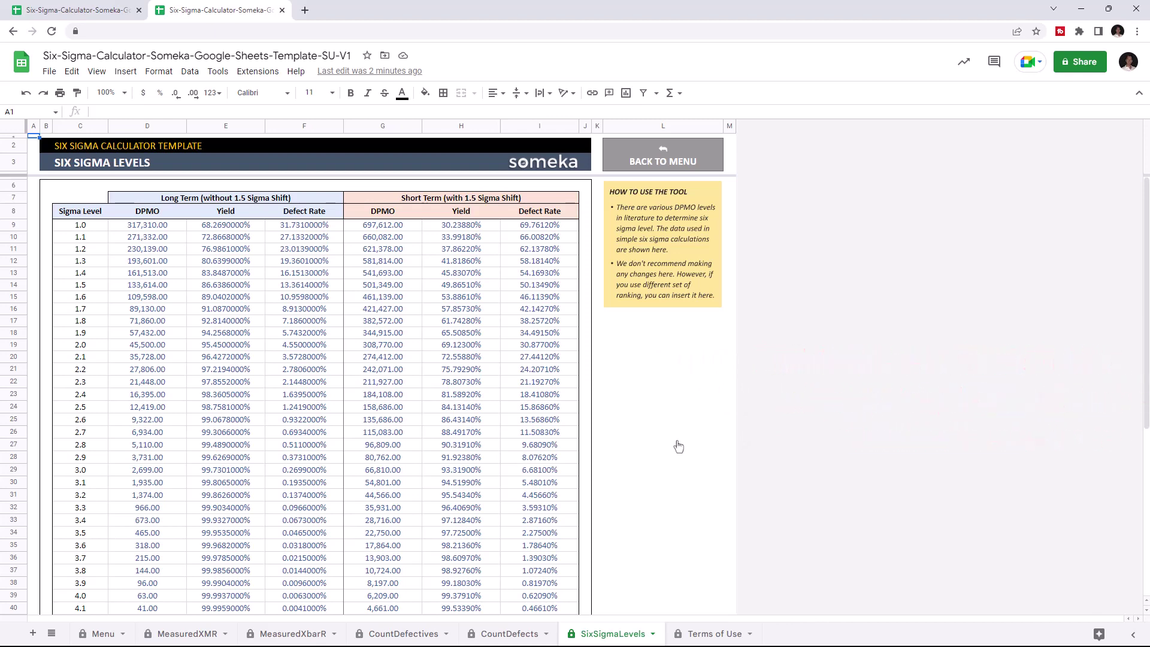
- On the Menu calculator, set the data type to Discrete with 5 opportunities per unit
{"action": "left_click", "coordinate": [678, 159]}
{"action": "left_click", "coordinate": [652, 189]}
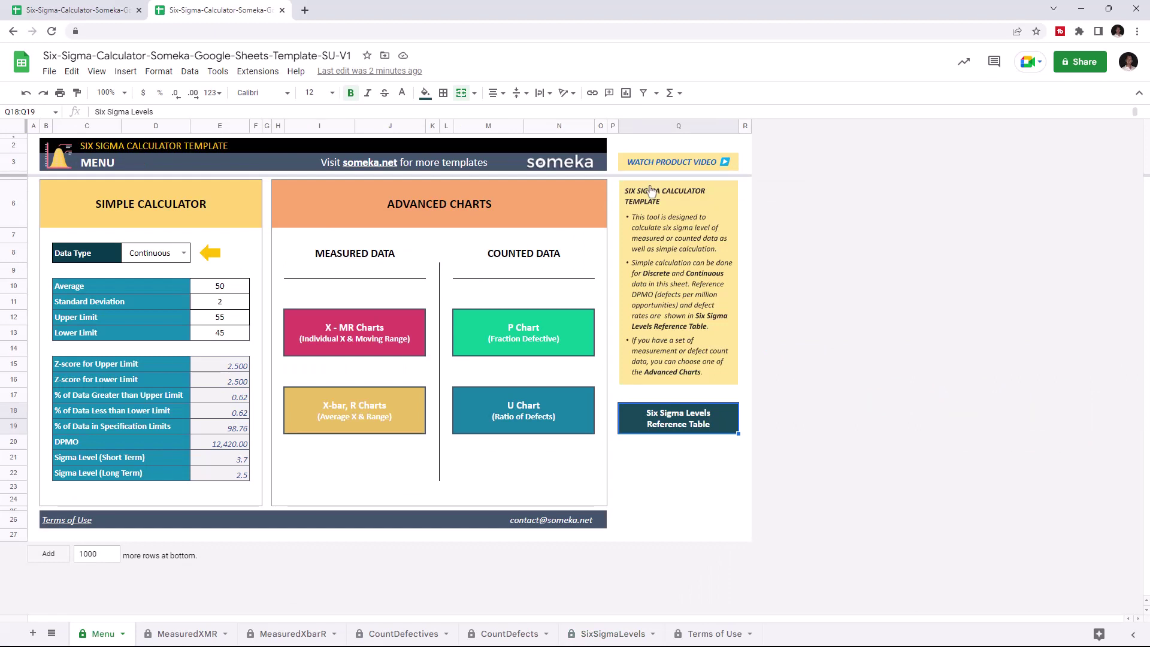
{"action": "left_click", "coordinate": [184, 253]}
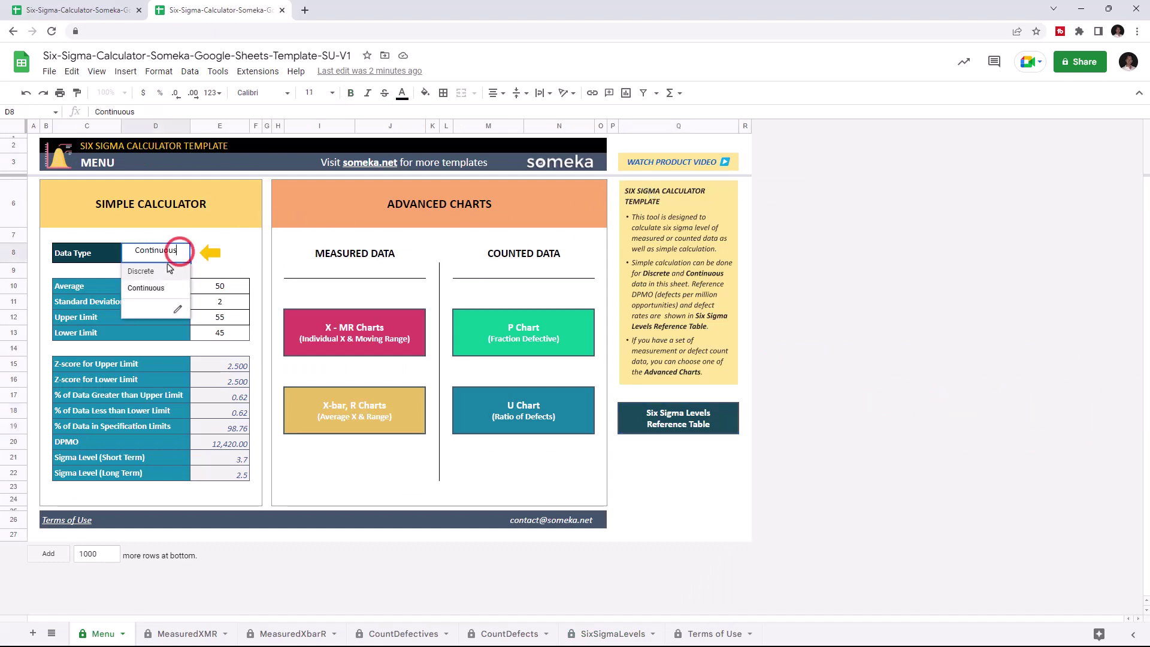
{"action": "left_click", "coordinate": [146, 284]}
{"action": "left_click", "coordinate": [229, 290]}
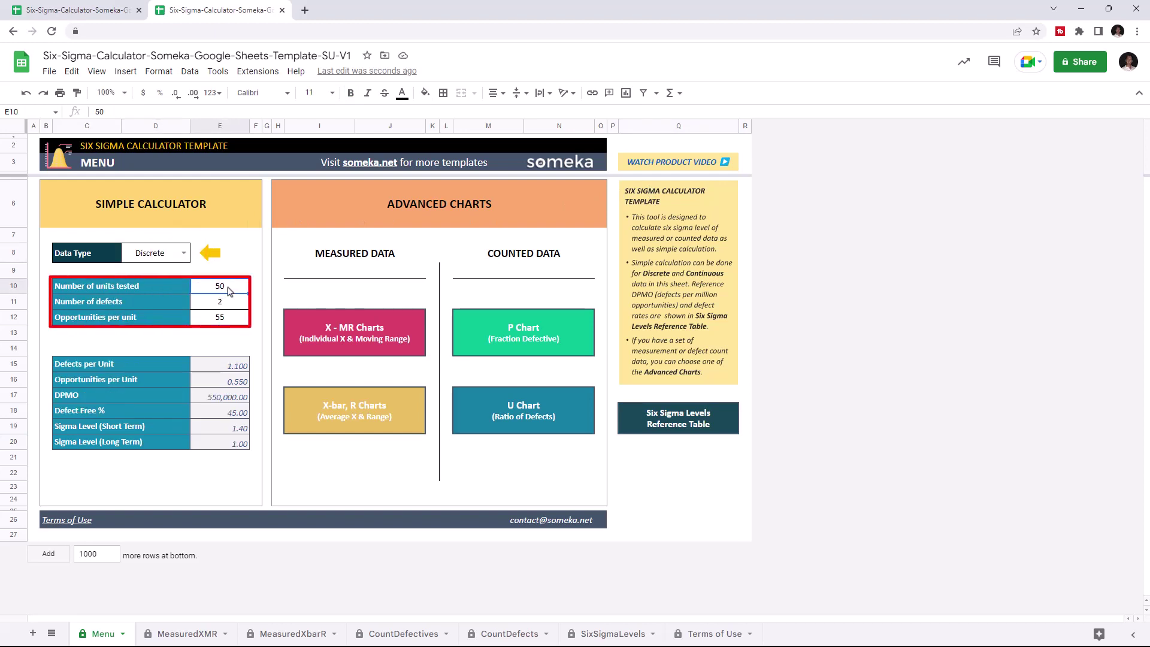
{"action": "left_click", "coordinate": [232, 320]}
{"action": "type", "text": "5"}
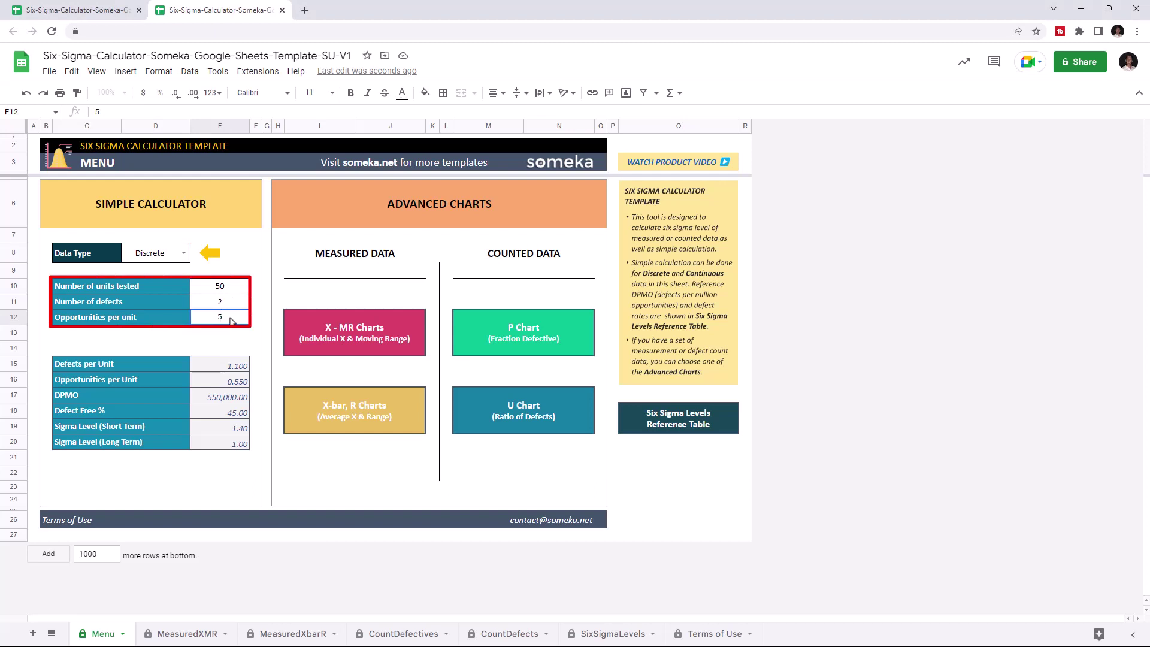
{"action": "left_click", "coordinate": [220, 362]}
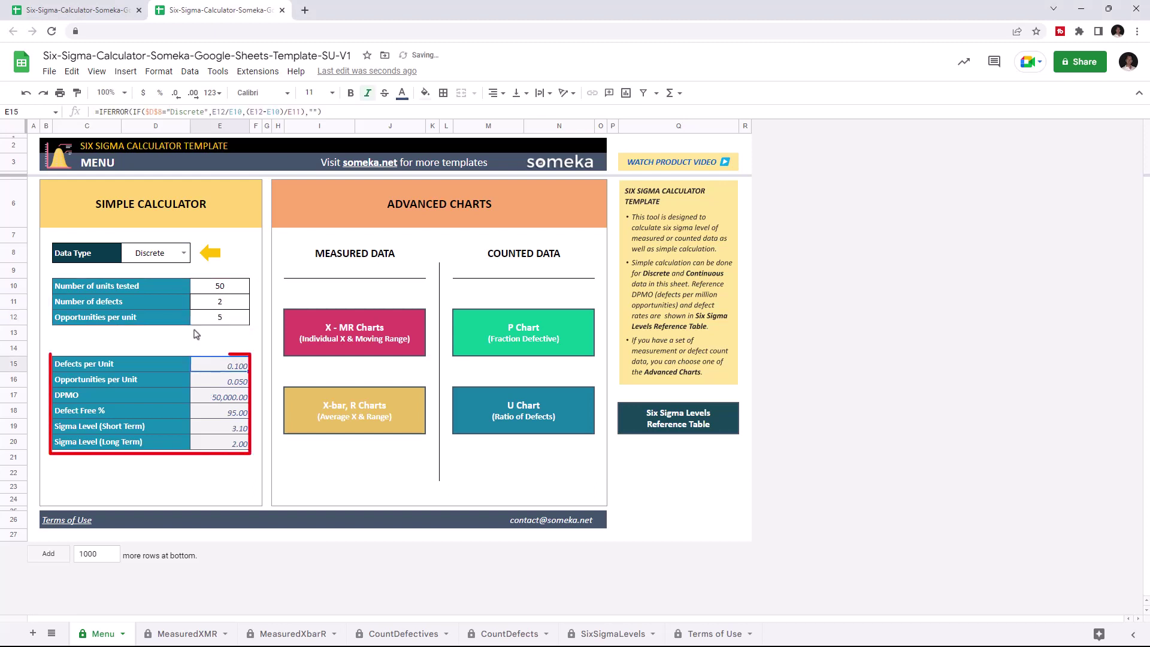
- Switch the calculator's data type back to Continuous and edit the Upper Limit cell E12
{"action": "left_click", "coordinate": [183, 254]}
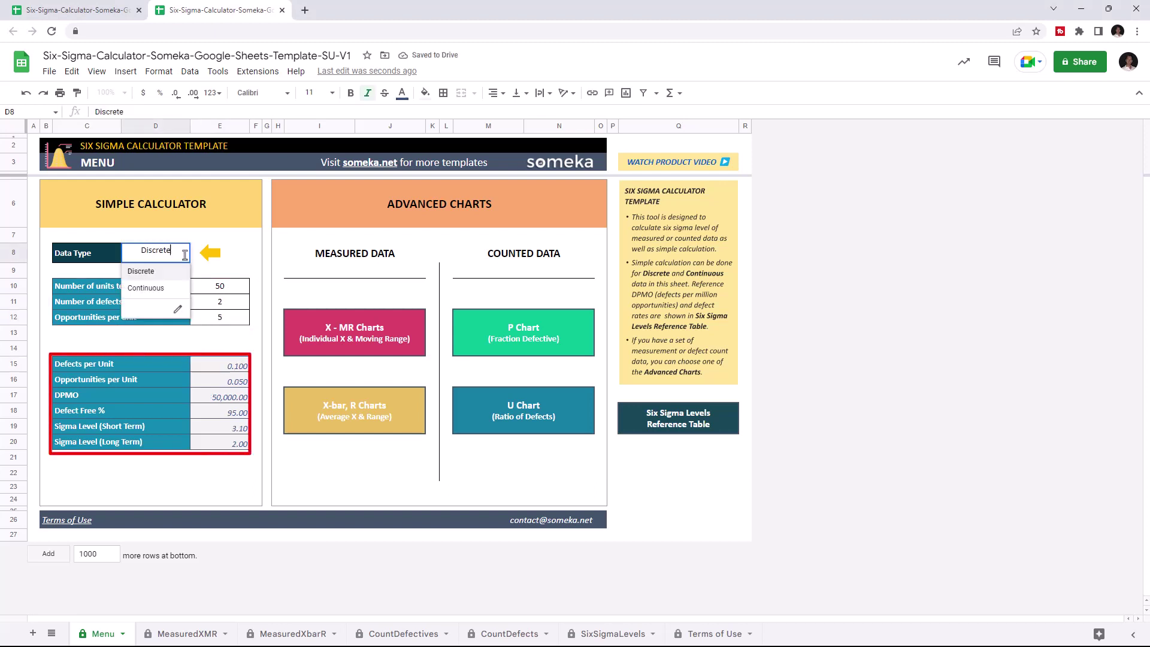
{"action": "left_click", "coordinate": [134, 289]}
{"action": "double_click", "coordinate": [233, 317]}
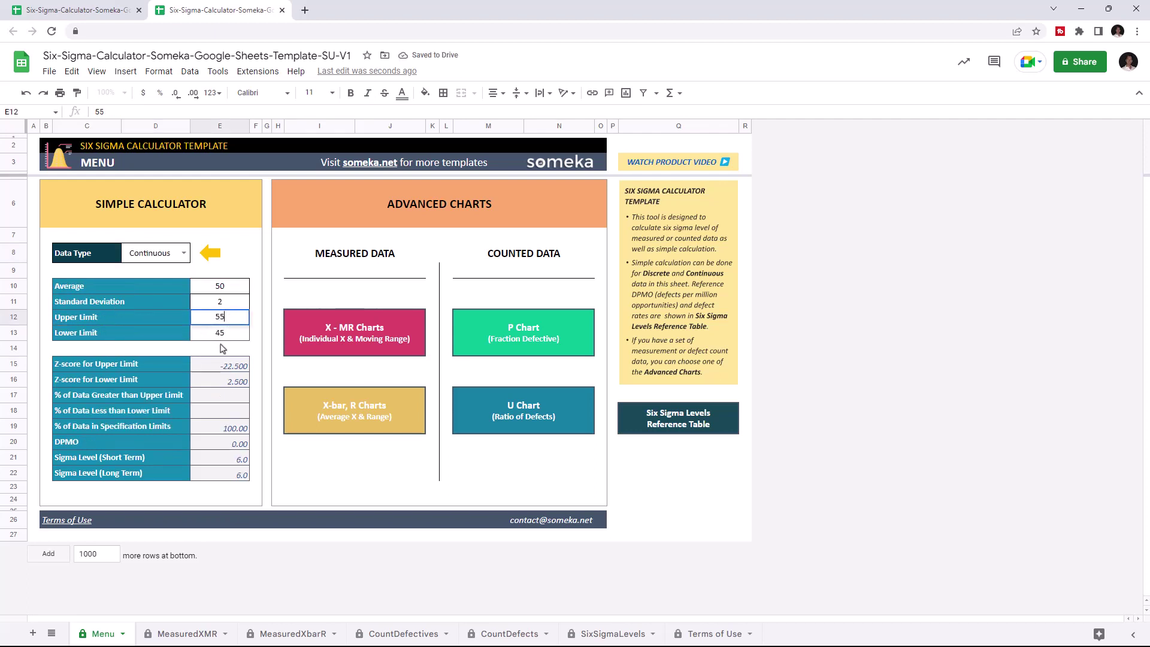
{"action": "key", "text": "Return"}
{"action": "left_click", "coordinate": [234, 319]}
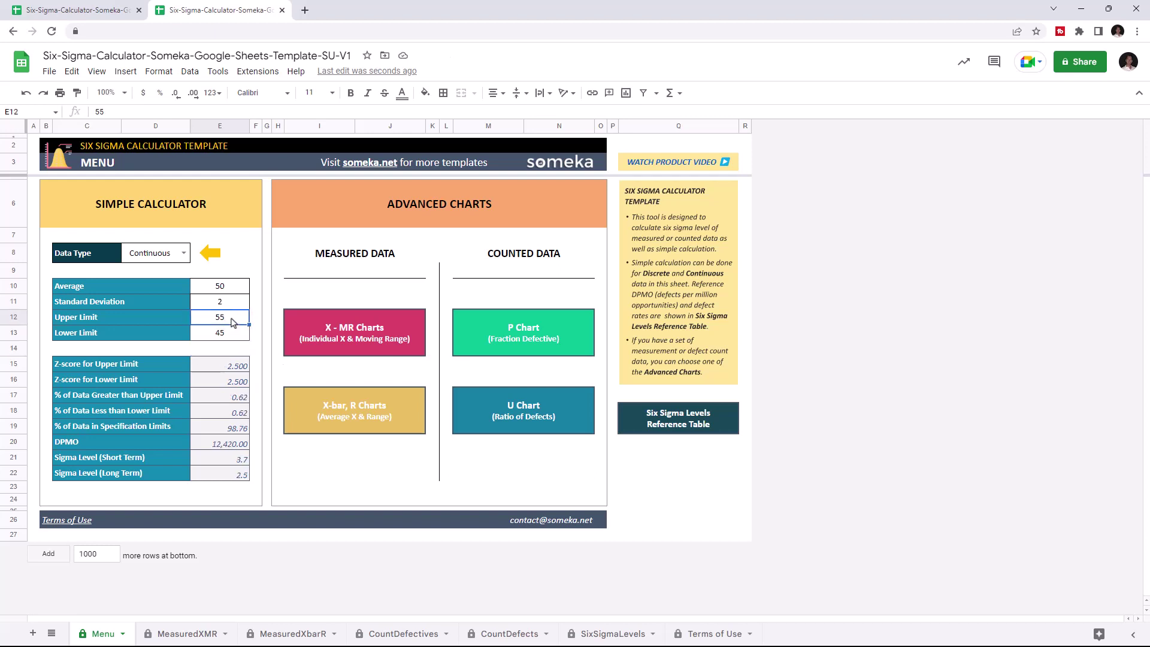
- Enter average 55, standard deviation 3, upper limit 58 and lower limit 47 in E10:E13
{"action": "left_click", "coordinate": [227, 288]}
{"action": "type", "text": "5"}
{"action": "left_click", "coordinate": [232, 304]}
{"action": "type", "text": "3"}
{"action": "left_click", "coordinate": [235, 320]}
{"action": "type", "text": "58"}
{"action": "left_click", "coordinate": [227, 337]}
{"action": "key", "text": "BackSpace"}
{"action": "type", "text": "7"}
{"action": "left_click", "coordinate": [233, 351]}
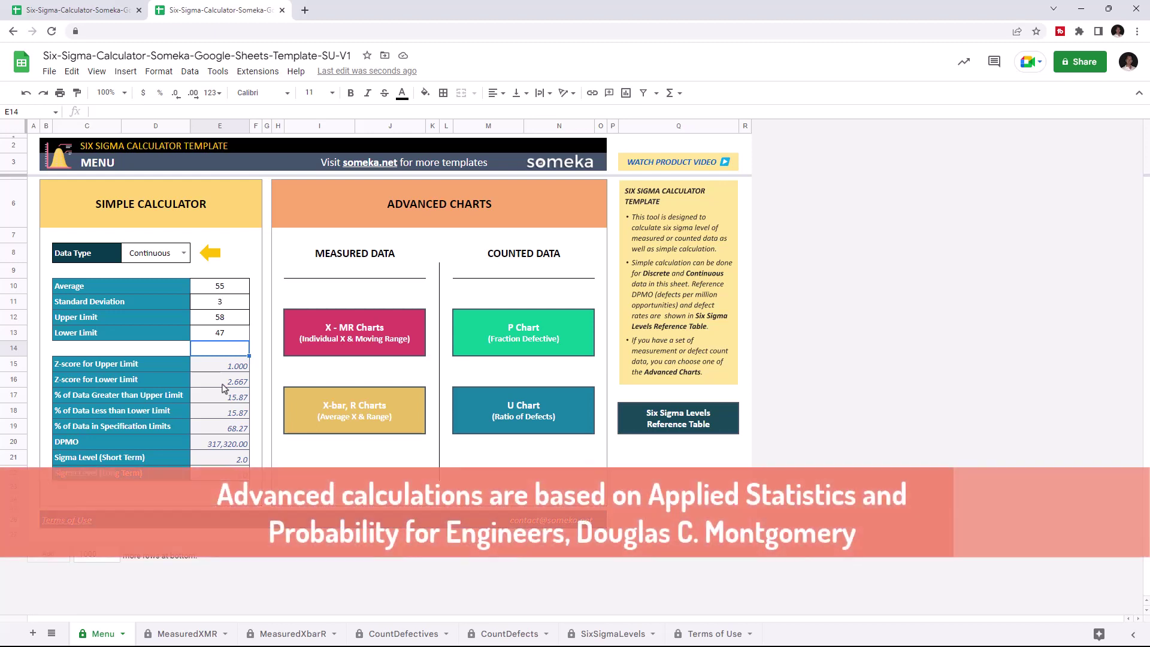
- Open the MeasuredXMR sheet and review its specification cells and measurements
{"action": "left_click", "coordinate": [363, 327]}
{"action": "left_click", "coordinate": [383, 513]}
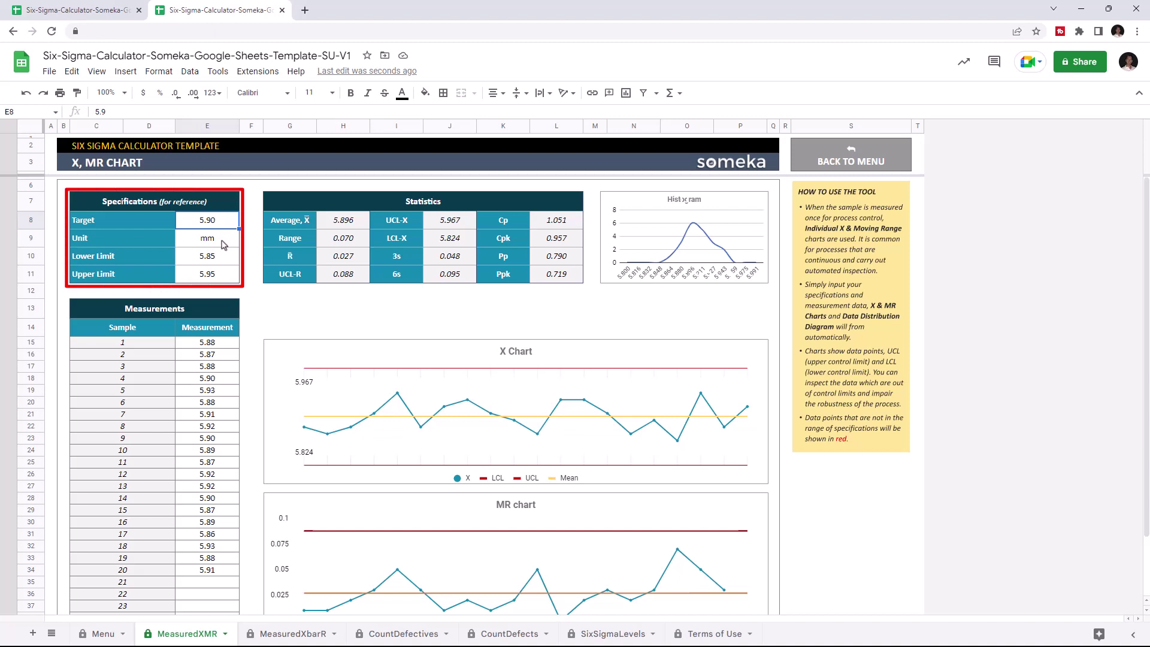
{"action": "left_click", "coordinate": [223, 244]}
{"action": "left_click", "coordinate": [219, 259]}
{"action": "left_click", "coordinate": [223, 280]}
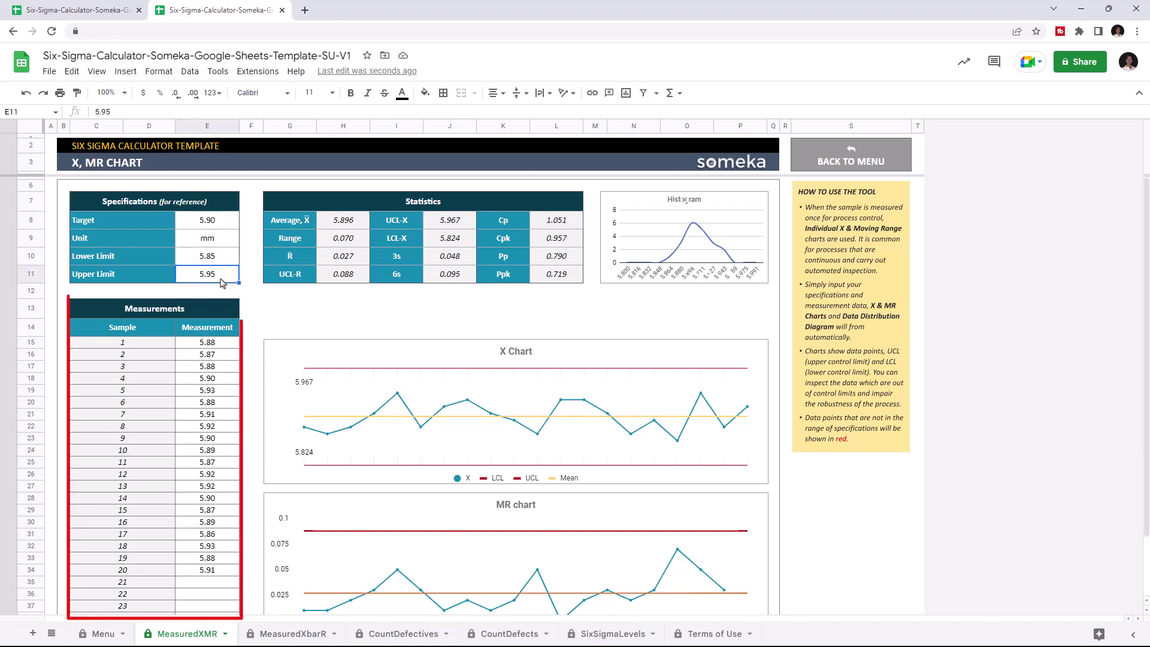
{"action": "left_click", "coordinate": [191, 343]}
{"action": "left_click", "coordinate": [206, 404]}
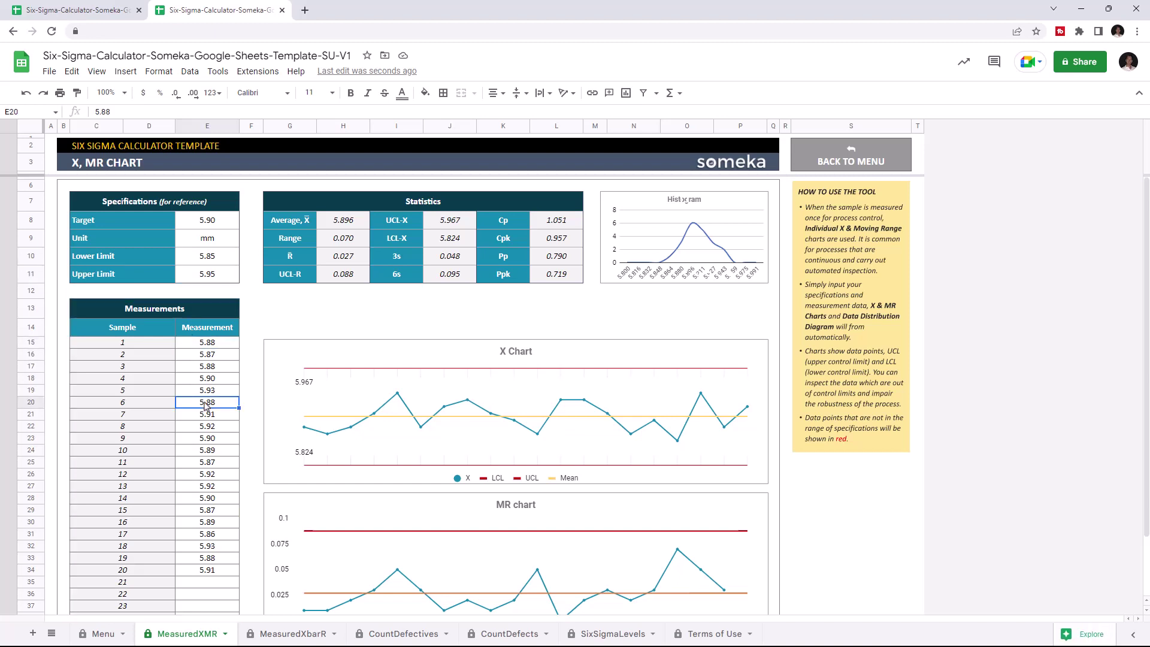
- Enter 5.67 as sample 23's measurement in cell E37
{"action": "left_click", "coordinate": [219, 578]}
{"action": "type", "text": "5.86 5.94 5.87"}
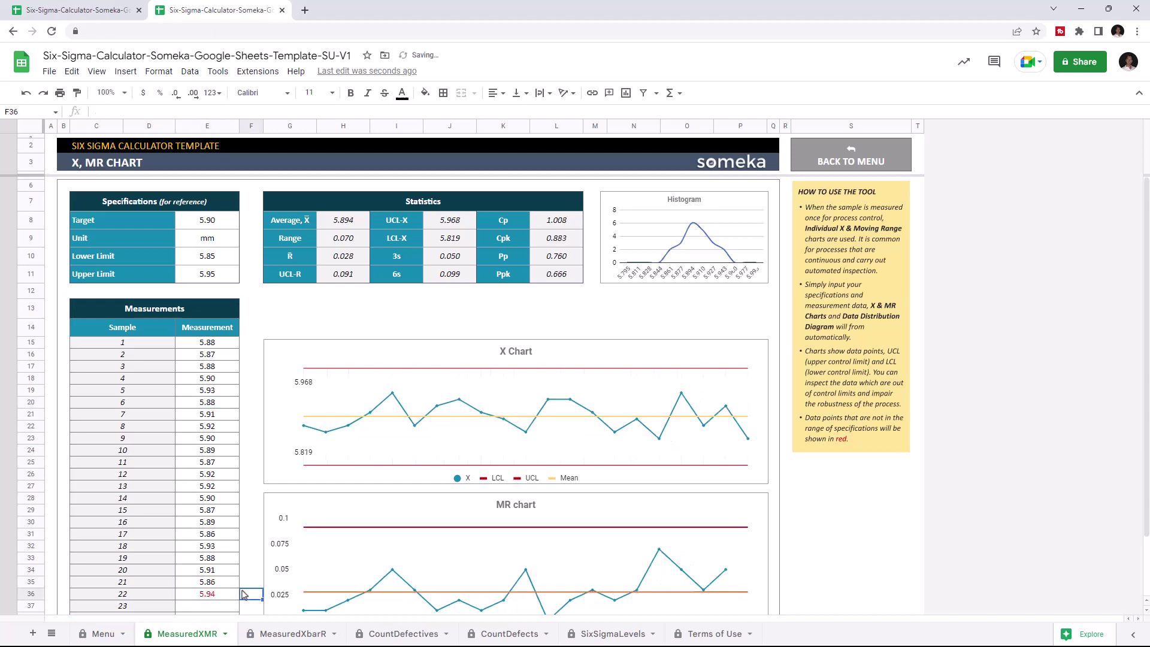
{"action": "scroll", "coordinate": [225, 590], "scroll_direction": "down", "scroll_amount": 1}
{"action": "left_click", "coordinate": [224, 590]}
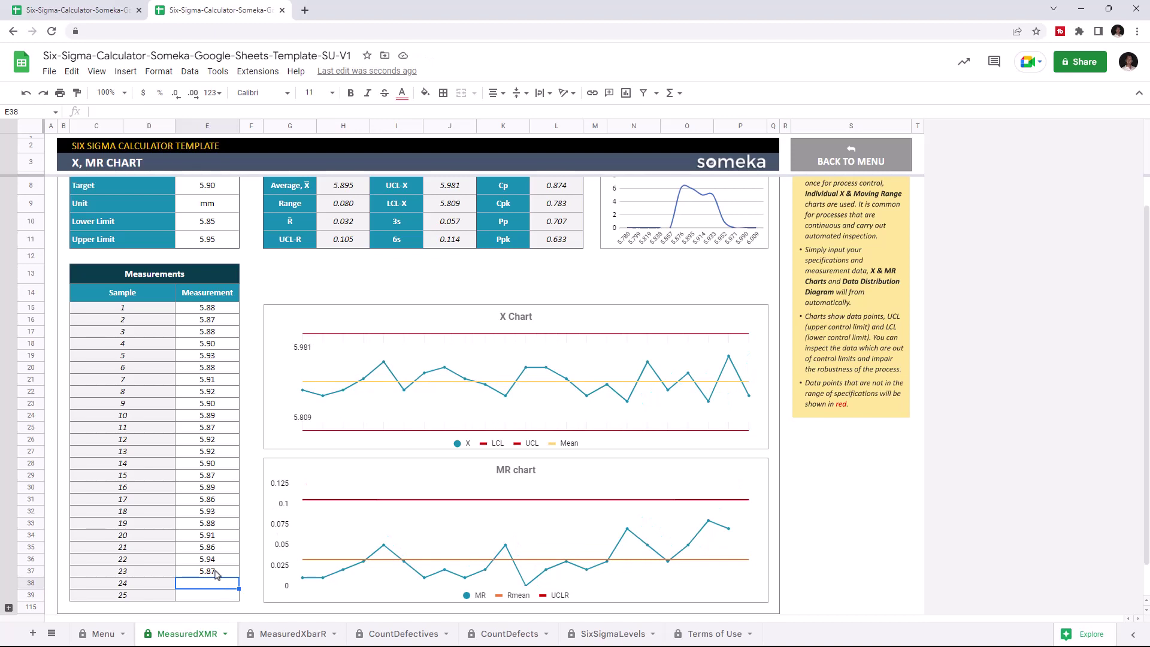
{"action": "left_click", "coordinate": [218, 574]}
{"action": "type", "text": "5.67"}
{"action": "key", "text": "Return"}
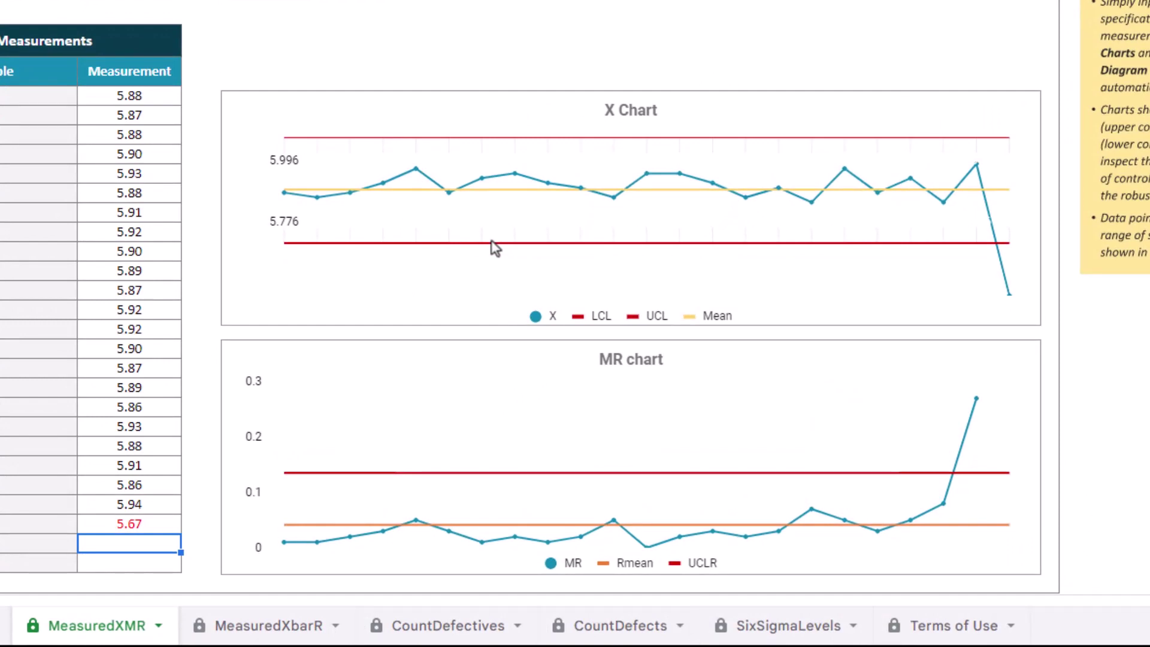
- Inspect the updated X and MR charts, then return to the Menu sheet
{"action": "left_click", "coordinate": [509, 178]}
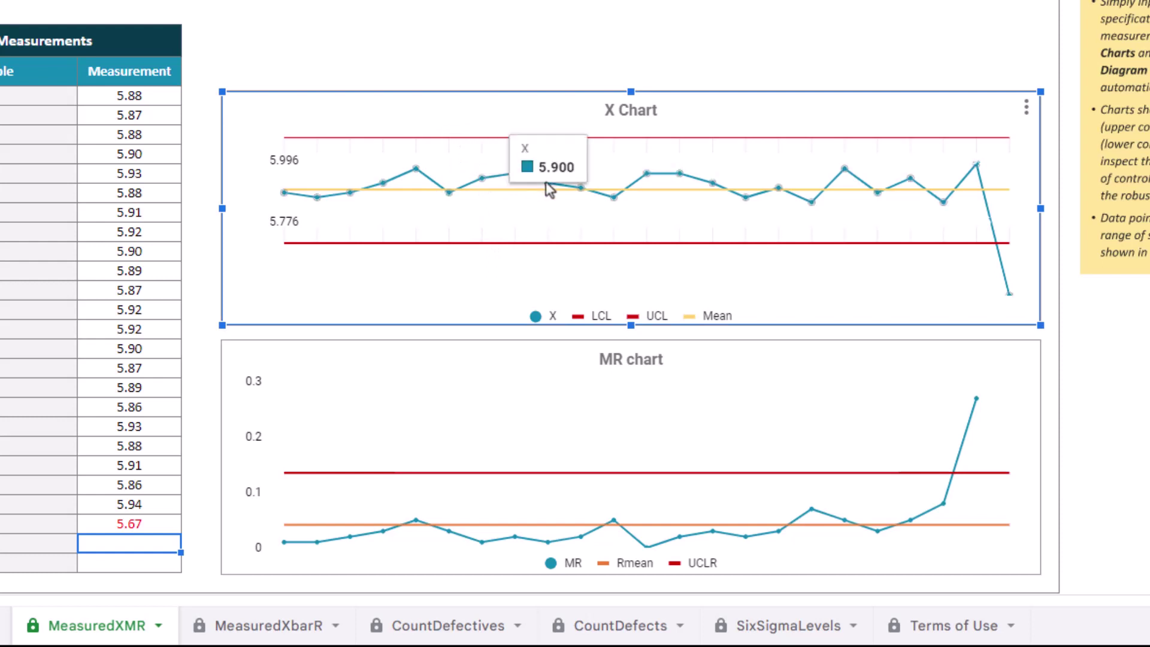
{"action": "mouse_move", "coordinate": [680, 174]}
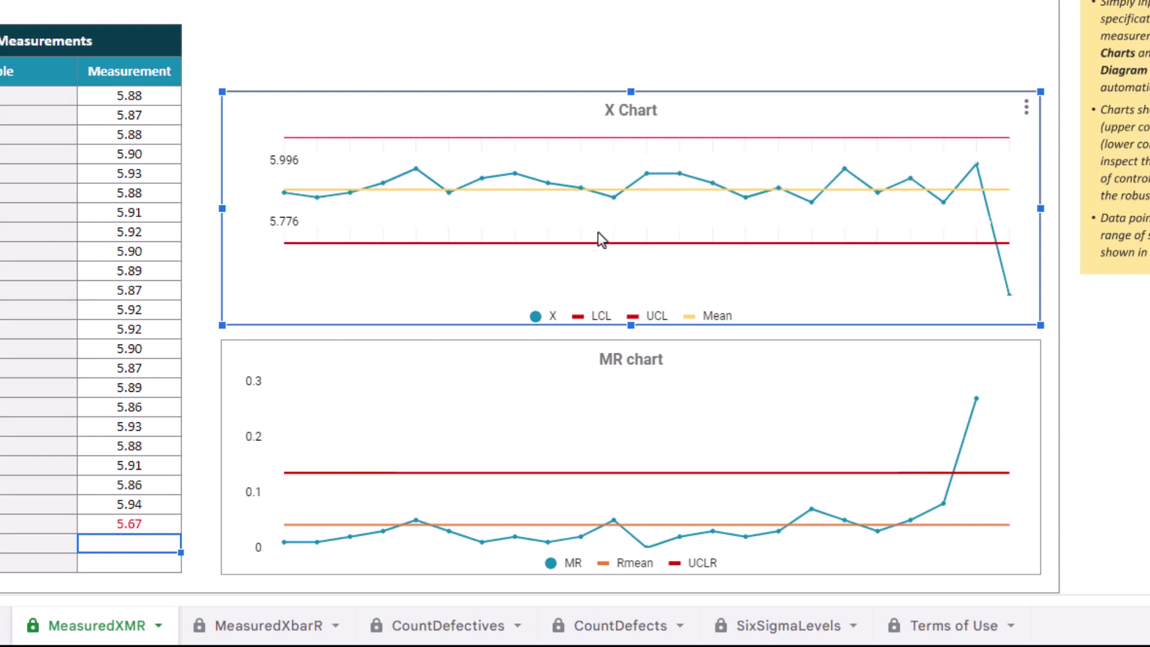
{"action": "left_click", "coordinate": [601, 361]}
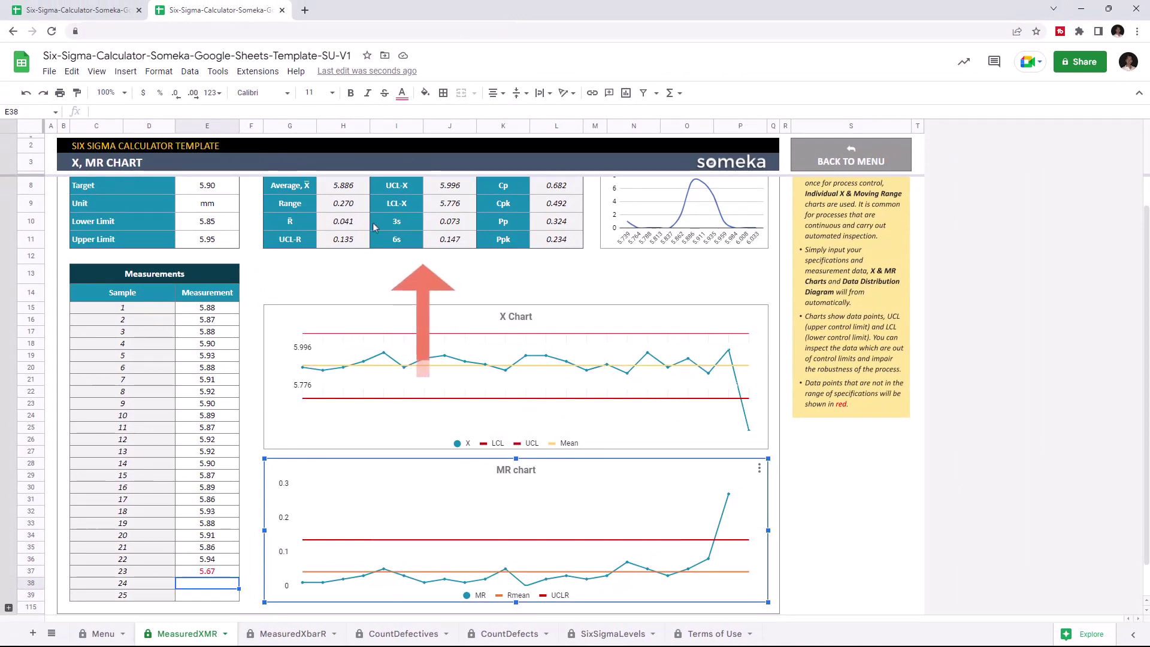
{"action": "scroll", "coordinate": [385, 226], "scroll_direction": "up", "scroll_amount": 1}
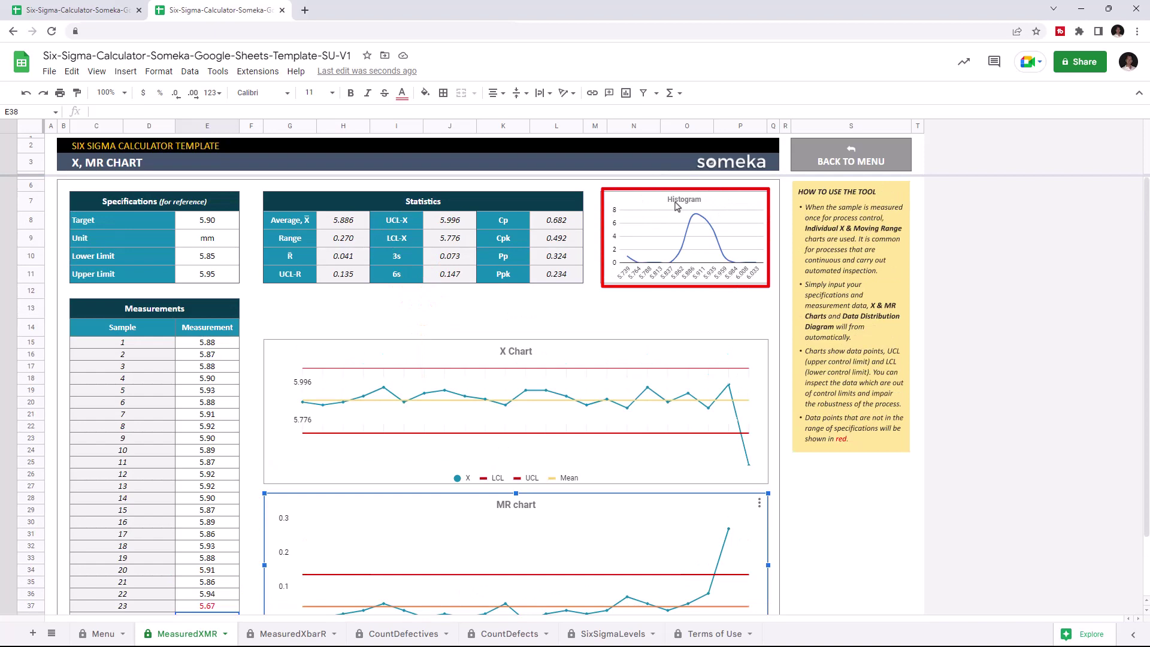
{"action": "left_click", "coordinate": [857, 156]}
{"action": "left_click", "coordinate": [831, 189]}
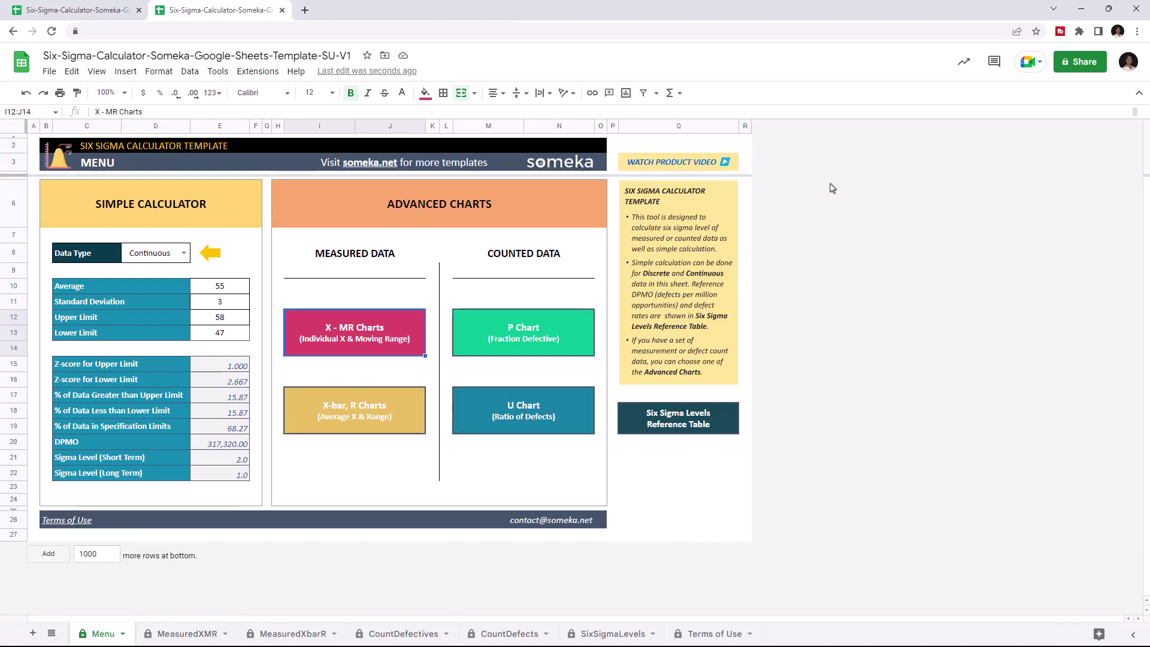
- Open the MeasuredXbarR sheet and review the Unit, Lower and Upper Limit cells F9:F11
{"action": "left_click", "coordinate": [354, 413]}
{"action": "left_click", "coordinate": [395, 446]}
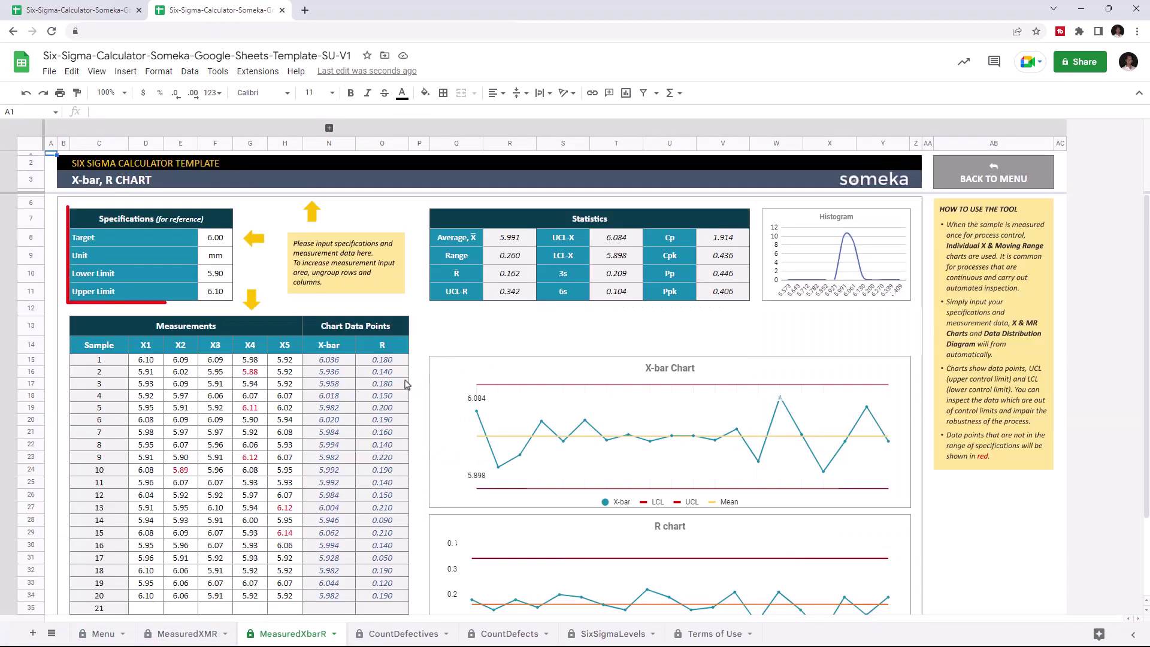
{"action": "left_click", "coordinate": [223, 256]}
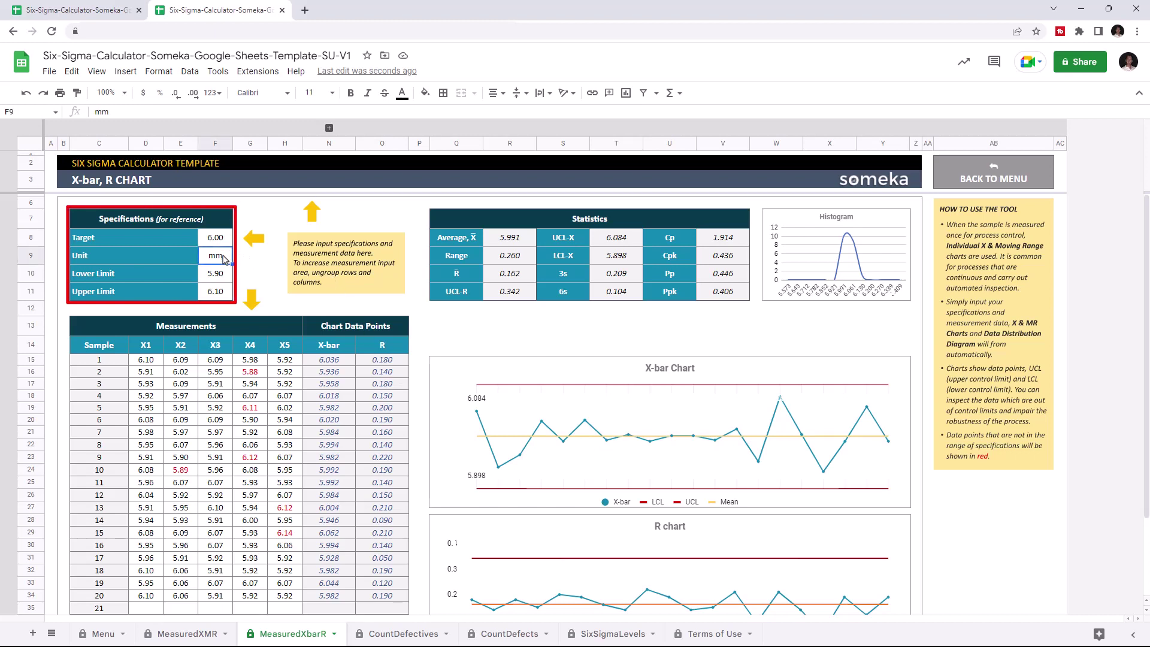
{"action": "left_click", "coordinate": [225, 275]}
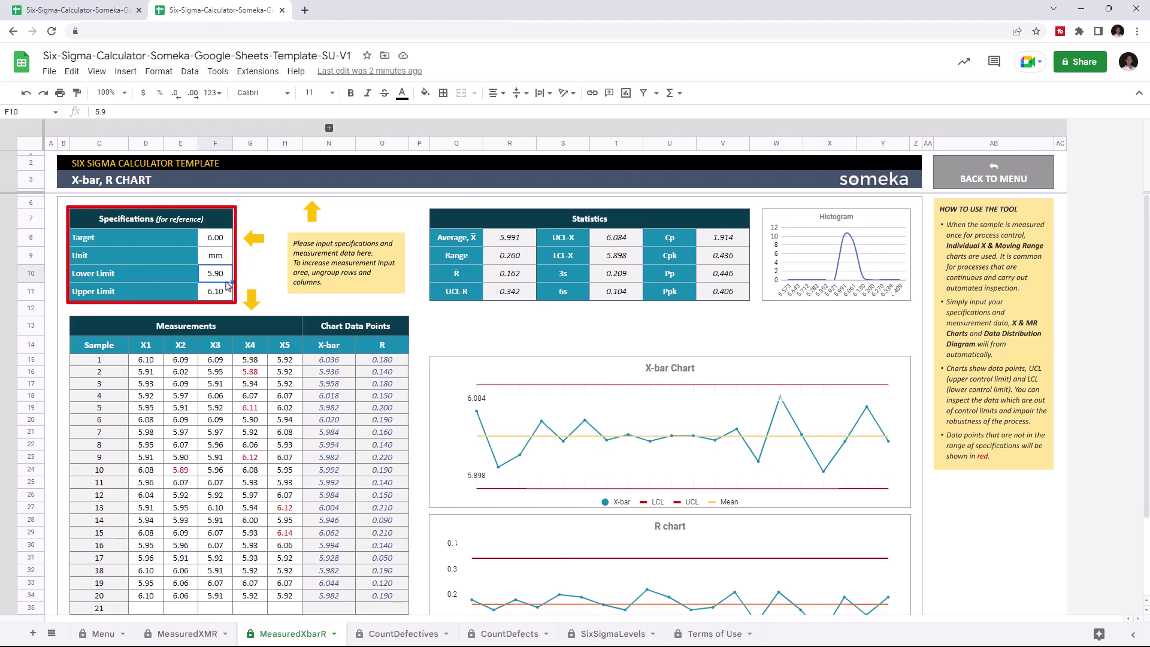
{"action": "left_click", "coordinate": [227, 289]}
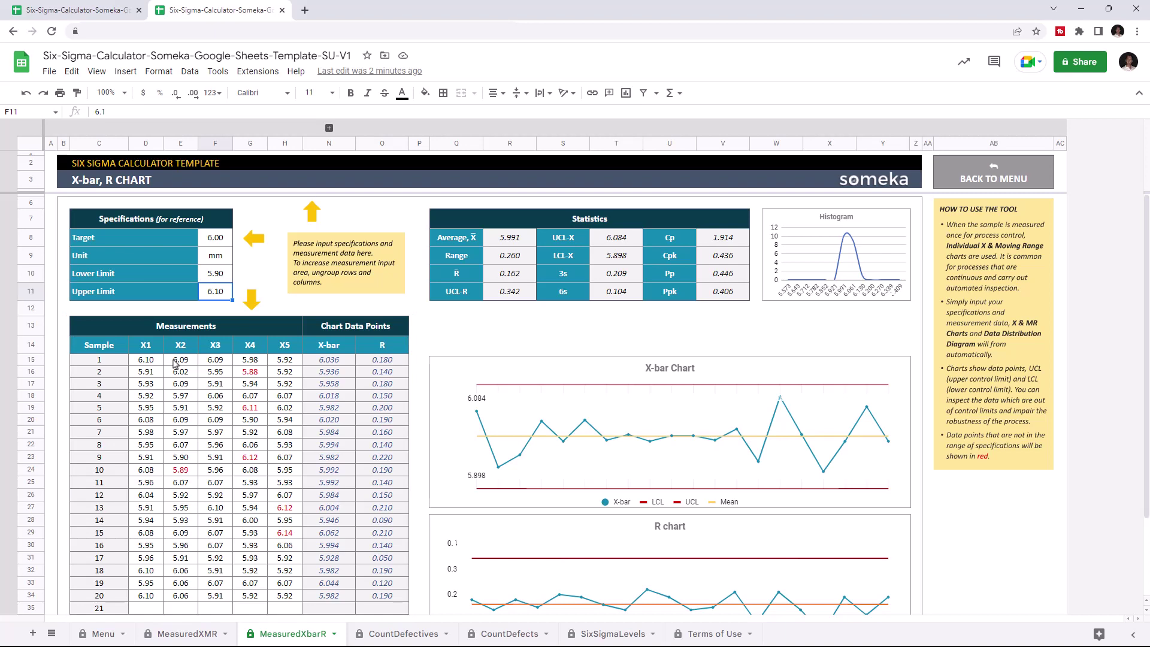
- Enter sample 21's measurements 5.97, 5.95, 6.09, 6.11 and 5.96
{"action": "scroll", "coordinate": [175, 362], "scroll_direction": "down", "scroll_amount": 1}
{"action": "left_click", "coordinate": [149, 570]}
{"action": "type", "text": "5.97"}
{"action": "key", "text": "Tab"}
{"action": "type", "text": "5.95"}
{"action": "key", "text": "Tab"}
{"action": "type", "text": "6.09"}
{"action": "key", "text": "Tab"}
{"action": "type", "text": "6.11"}
{"action": "key", "text": "Tab"}
{"action": "type", "text": "5.96"}
{"action": "left_click", "coordinate": [290, 587]}
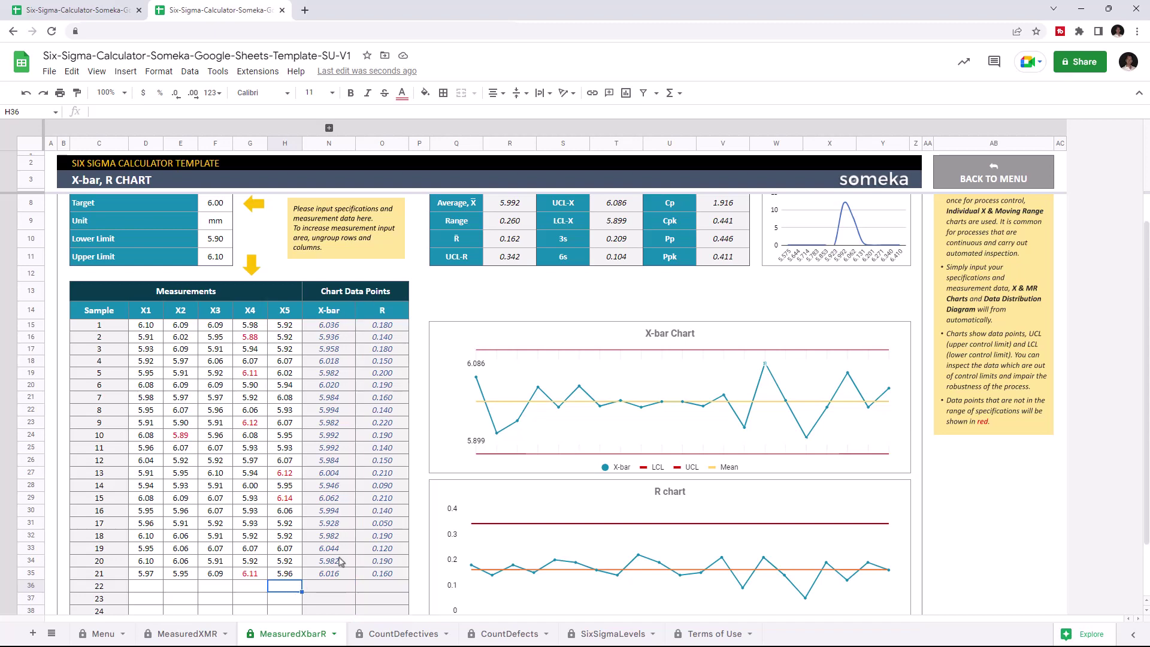
- Review the updated X-bar and R charts and go back to the Menu sheet
{"action": "scroll", "coordinate": [587, 462], "scroll_direction": "down", "scroll_amount": 1}
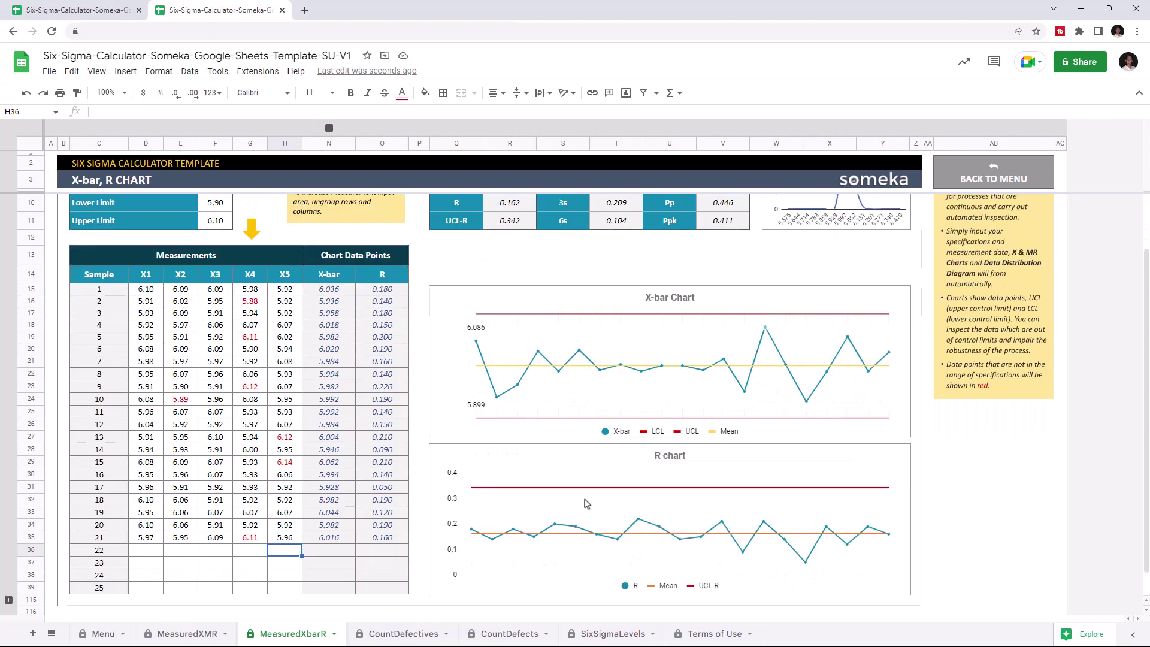
{"action": "scroll", "coordinate": [587, 479], "scroll_direction": "up", "scroll_amount": 2}
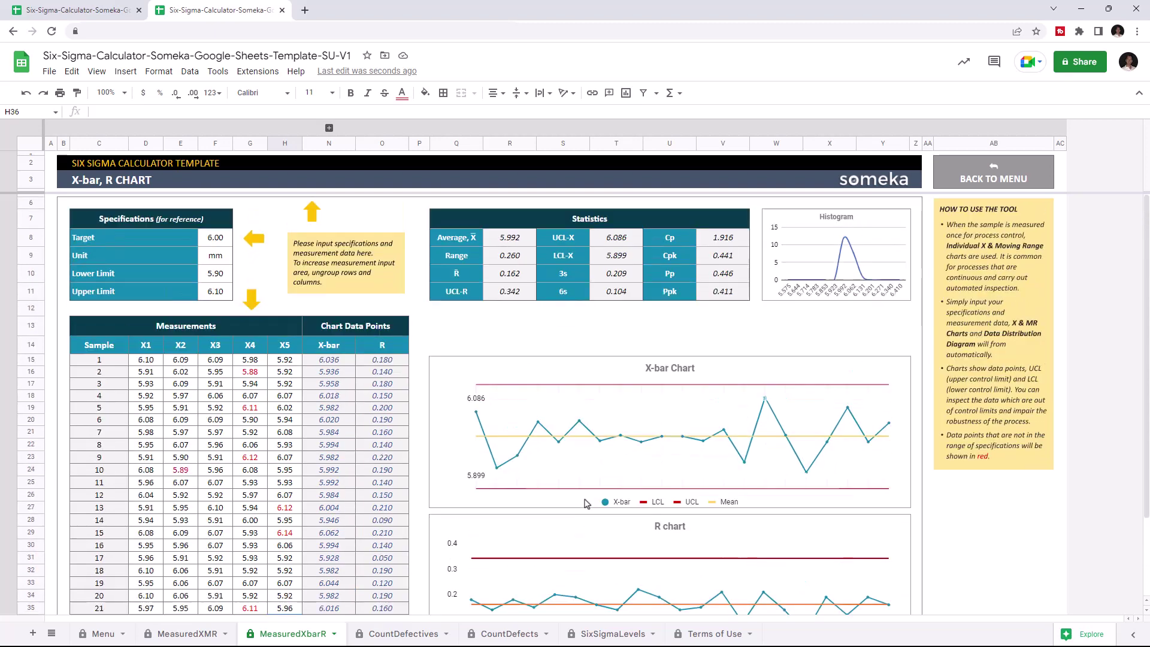
{"action": "left_click", "coordinate": [1007, 183]}
{"action": "left_click", "coordinate": [895, 204]}
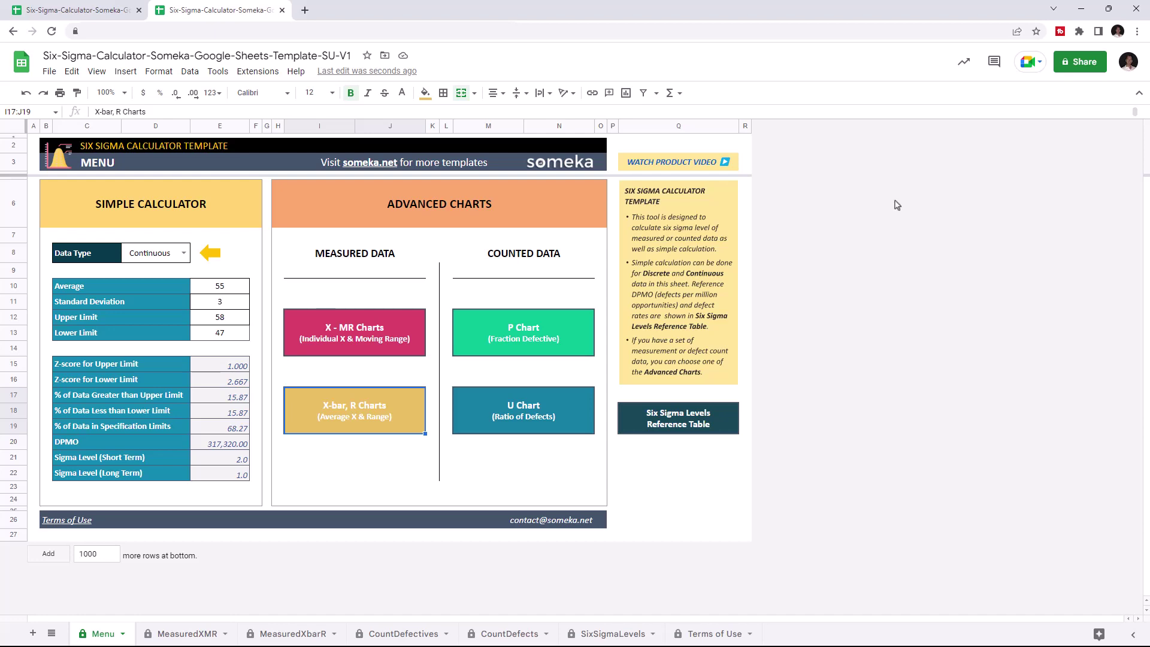
- Open the CountDefectives P Chart sheet and check lot 1's cells
{"action": "left_click", "coordinate": [515, 323]}
{"action": "left_click", "coordinate": [520, 376]}
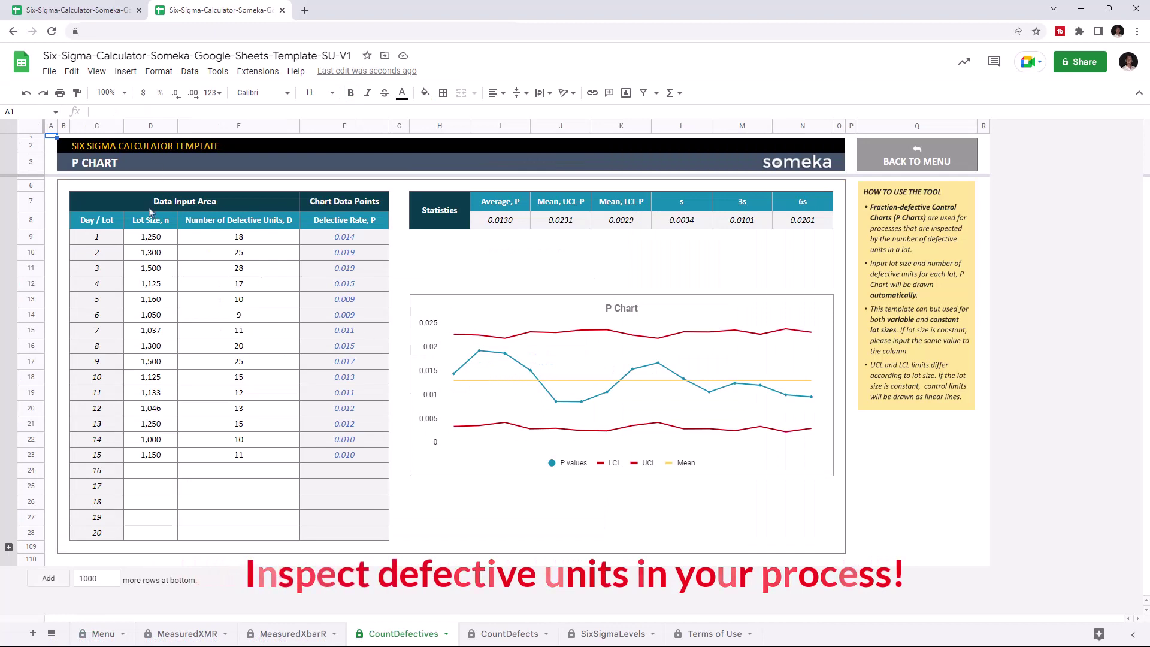
{"action": "left_click", "coordinate": [156, 238]}
{"action": "left_click", "coordinate": [228, 242]}
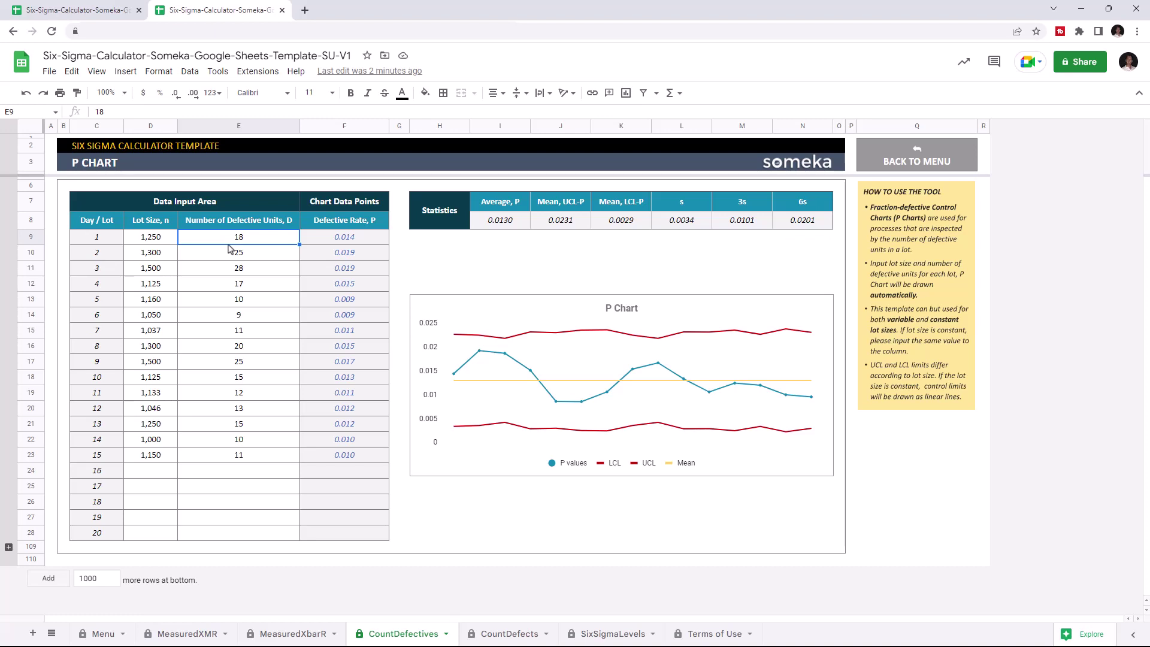
- Enter lot 16 (1,160 size, 9 defectives) and lot 17 (2,200, 11)
{"action": "left_click", "coordinate": [159, 471]}
{"action": "type", "text": "1160"}
{"action": "key", "text": "Tab"}
{"action": "type", "text": "9"}
{"action": "key", "text": "Return"}
{"action": "type", "text": "2200\t11"}
{"action": "key", "text": "Return"}
- Enter lot 18 (1,933 size, 8 defectives) and lot 19 (1,100, 7)
{"action": "type", "text": "1933"}
{"action": "key", "text": "Tab"}
{"action": "type", "text": "8"}
{"action": "key", "text": "Return"}
{"action": "type", "text": "1100"}
{"action": "key", "text": "Tab"}
{"action": "type", "text": "7"}
{"action": "left_click", "coordinate": [243, 530]}
- Return to the Menu and open the CountDefects U Chart sheet
{"action": "left_click", "coordinate": [103, 634]}
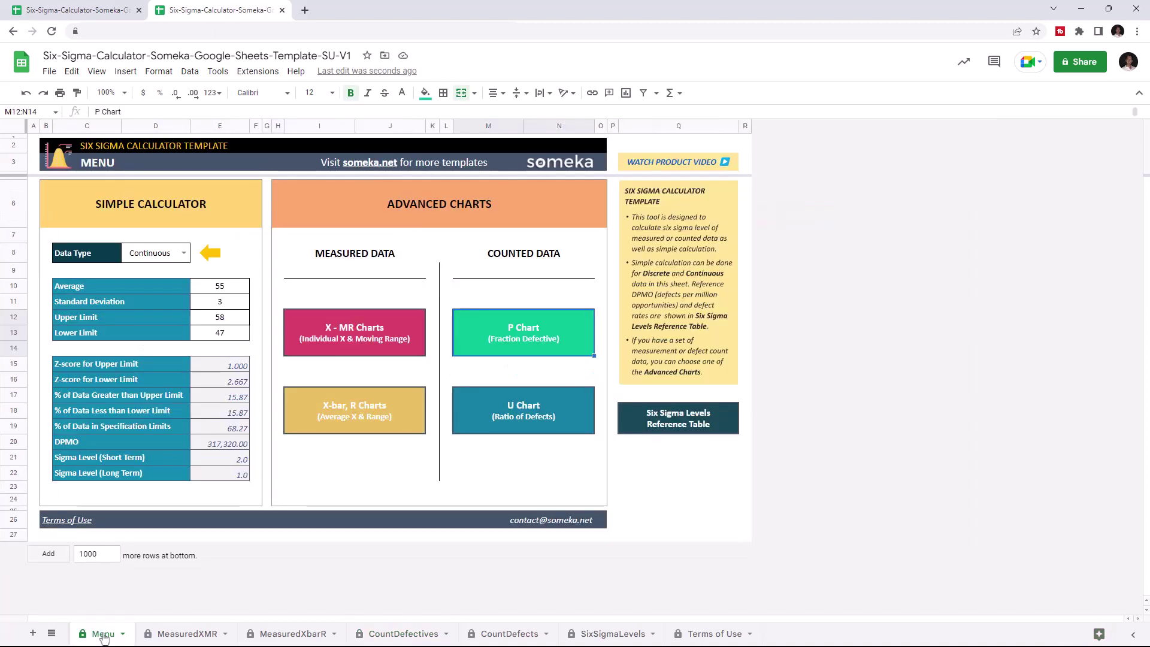
{"action": "left_click", "coordinate": [496, 420]}
{"action": "left_click", "coordinate": [519, 443]}
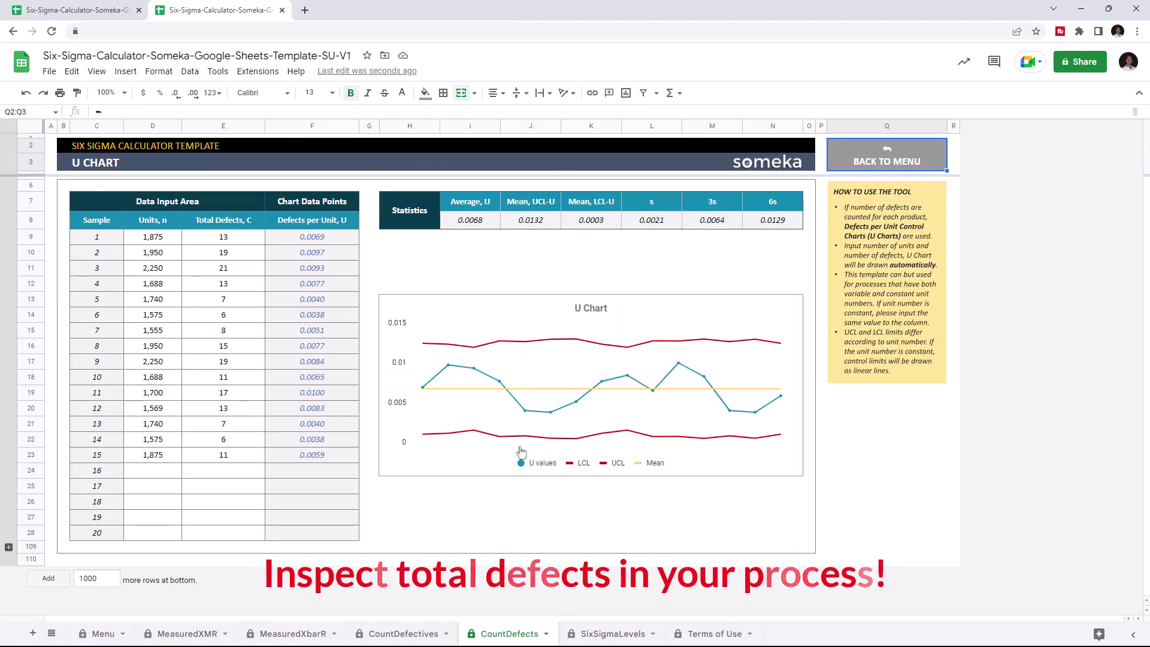
- Enter sample 16 (2,117 units, 12 defects) and sample 17 (2,087 units, 11 defects)
{"action": "left_click", "coordinate": [169, 472]}
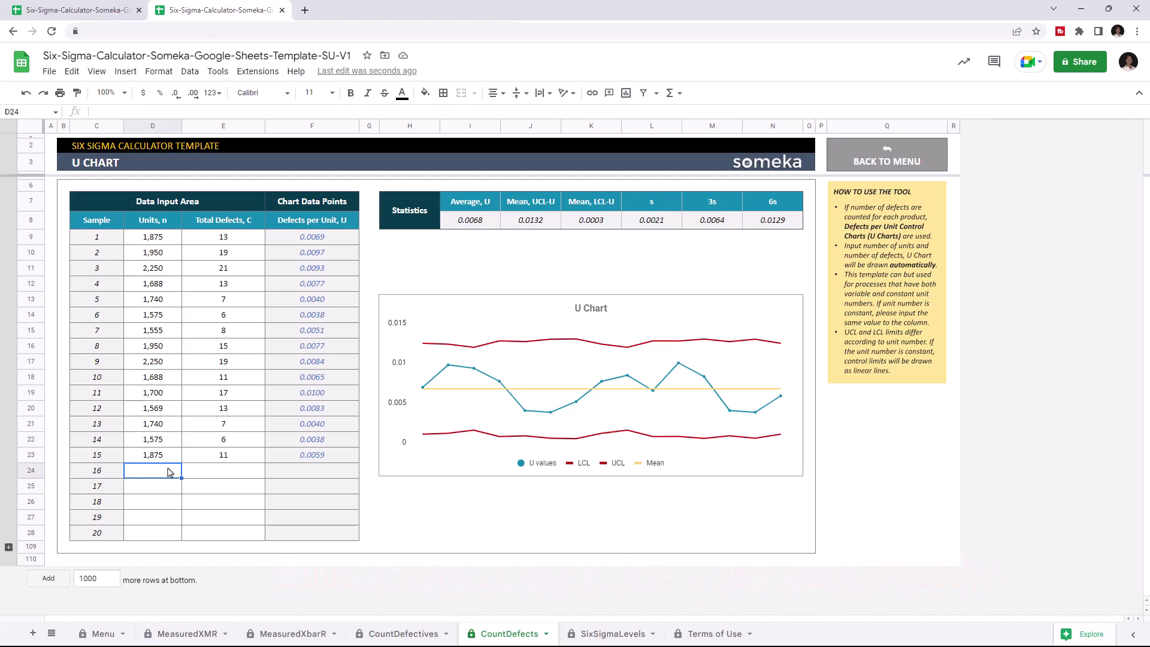
{"action": "type", "text": "21"}
{"action": "left_click", "coordinate": [231, 469]}
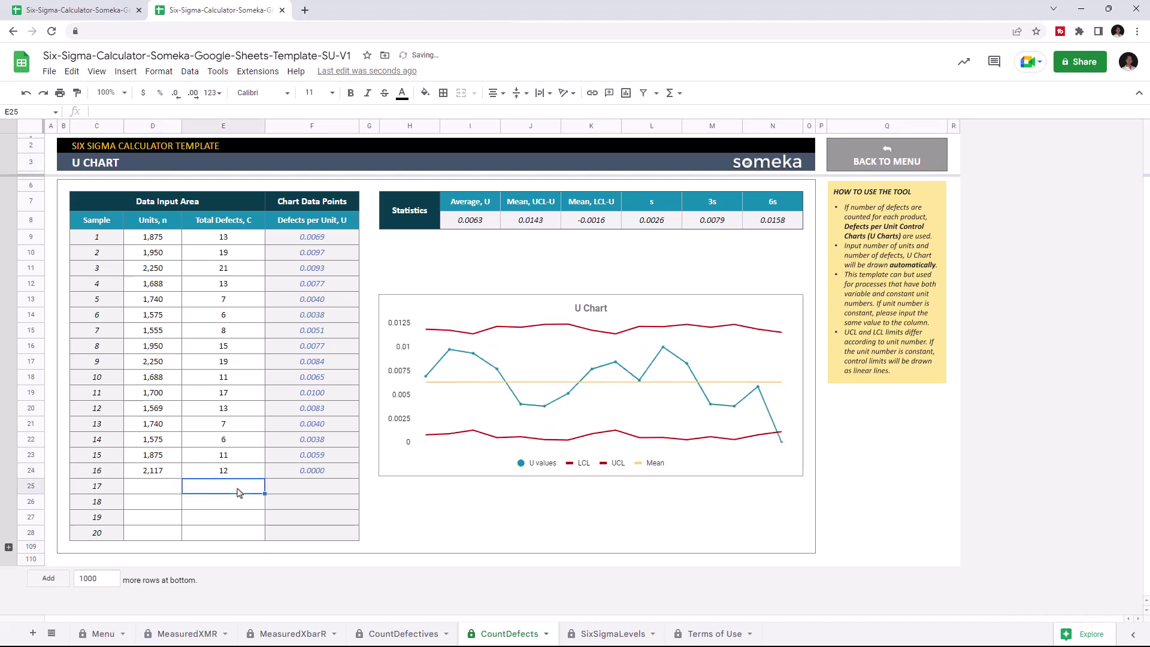
{"action": "type", "text": "12"}
{"action": "key", "text": "Return"}
{"action": "left_click", "coordinate": [180, 485]}
{"action": "type", "text": "2087"}
{"action": "left_click", "coordinate": [216, 490]}
{"action": "type", "text": "11"}
{"action": "key", "text": "Return"}
- Enter sample 18 (1,987 units, 15 defects) and sample 19 (1,885 units, 7 defects)
{"action": "left_click", "coordinate": [154, 501]}
{"action": "type", "text": "1987"}
{"action": "left_click", "coordinate": [220, 504]}
{"action": "type", "text": "15"}
{"action": "key", "text": "Return"}
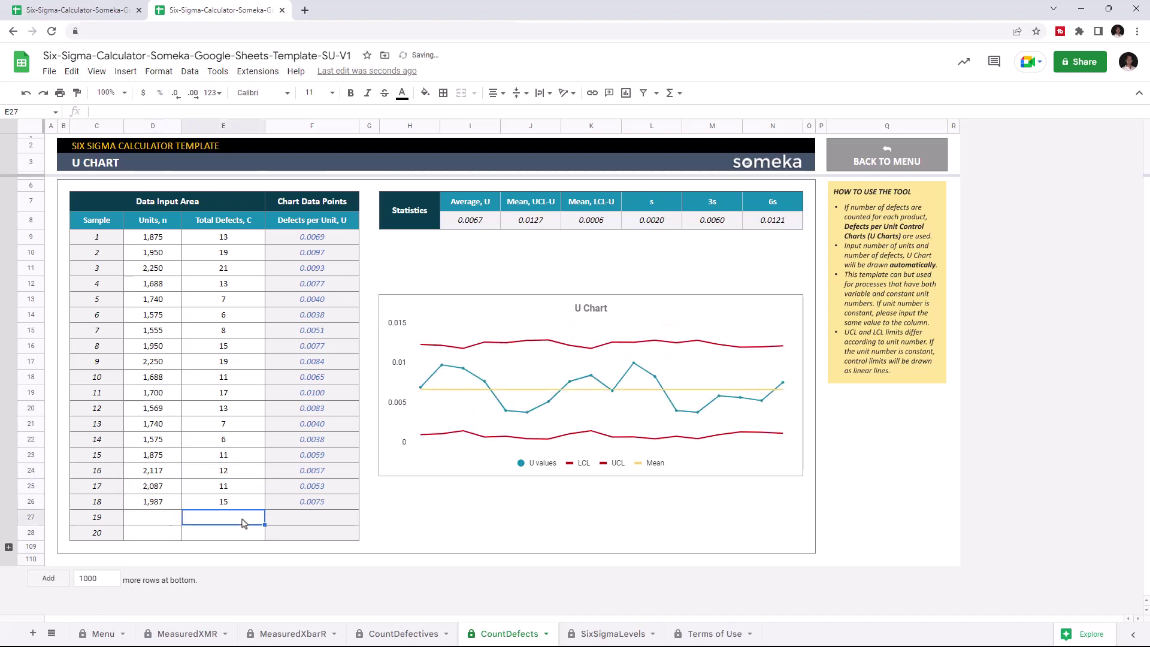
{"action": "left_click", "coordinate": [164, 520]}
{"action": "type", "text": "1,885"}
{"action": "left_click", "coordinate": [228, 519]}
{"action": "type", "text": "7"}
{"action": "key", "text": "Return"}
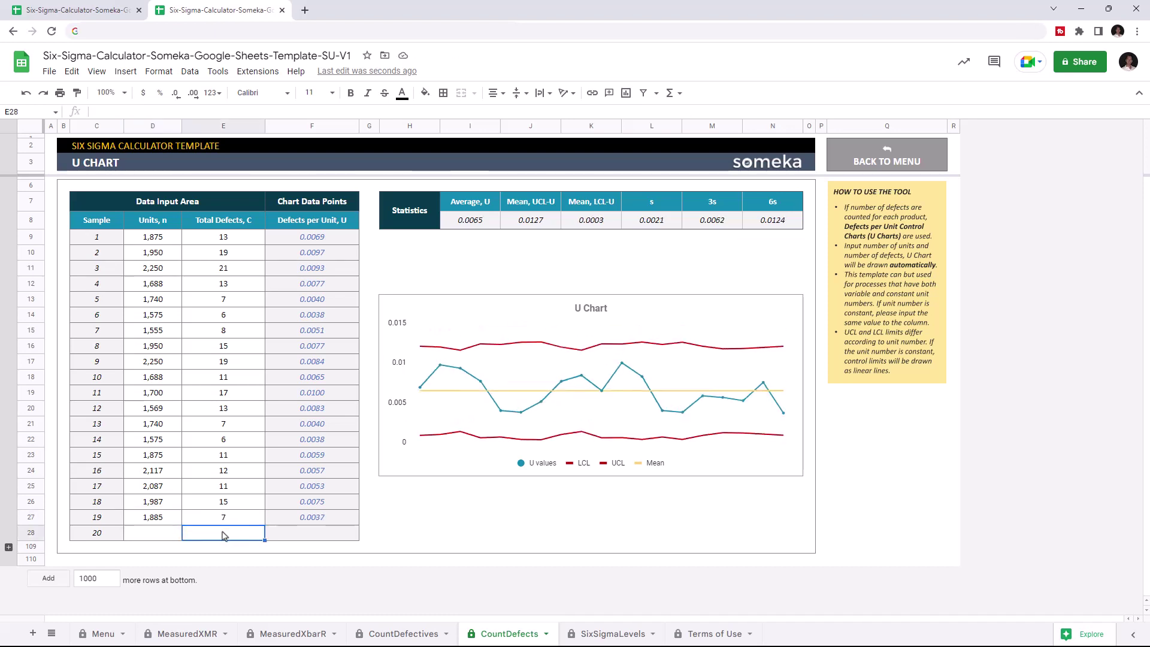